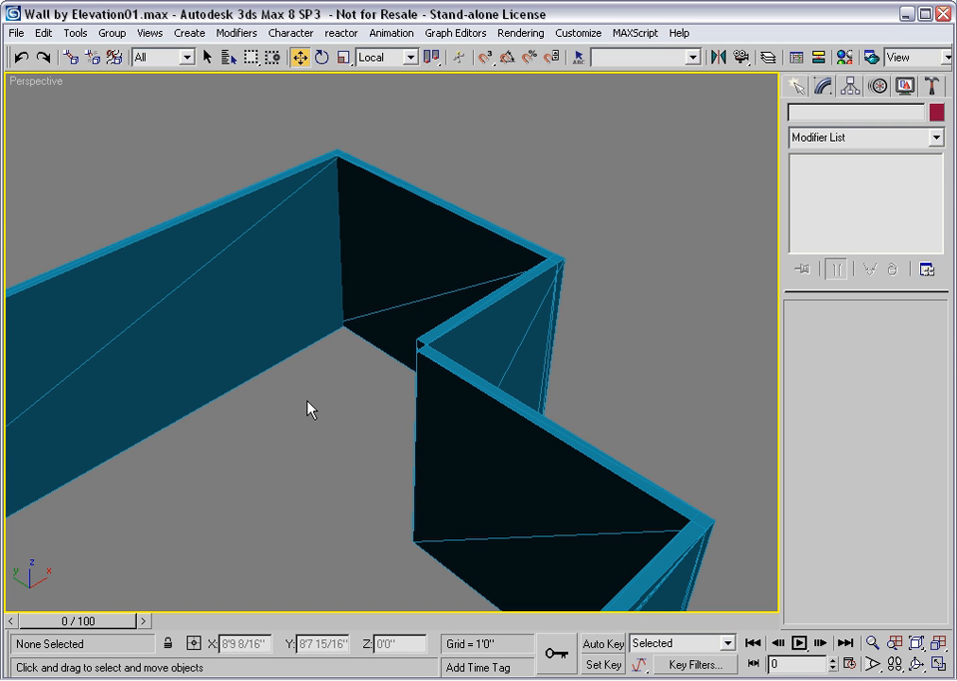
Step: In the Top view, select the tall vertical wall at the plan's right end and show the modifier set as buttons
key("t")
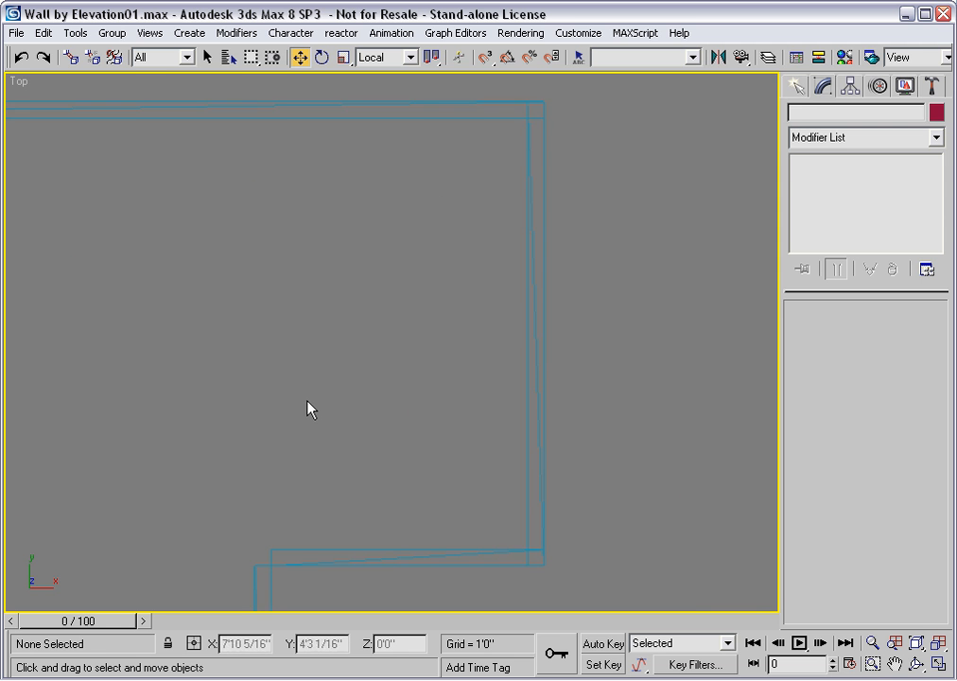
left_click(528, 353)
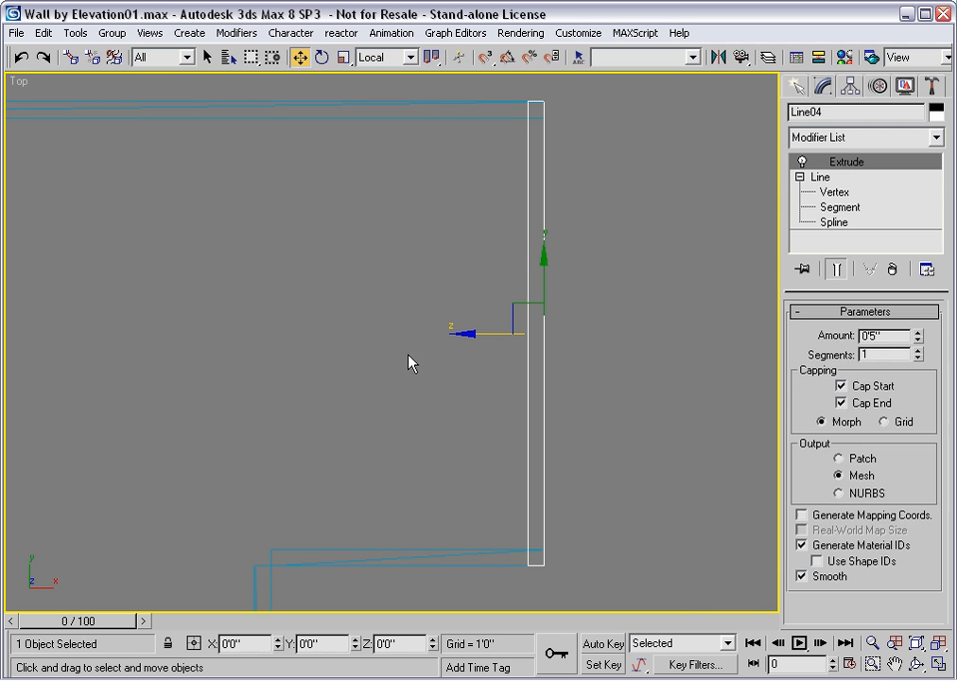
left_click(925, 268)
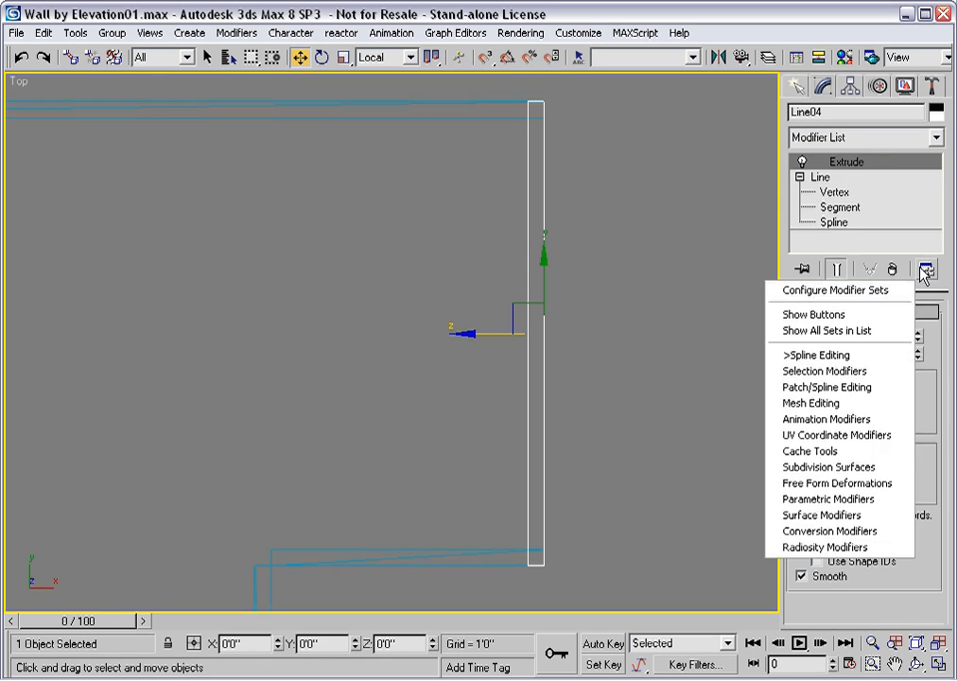
left_click(868, 314)
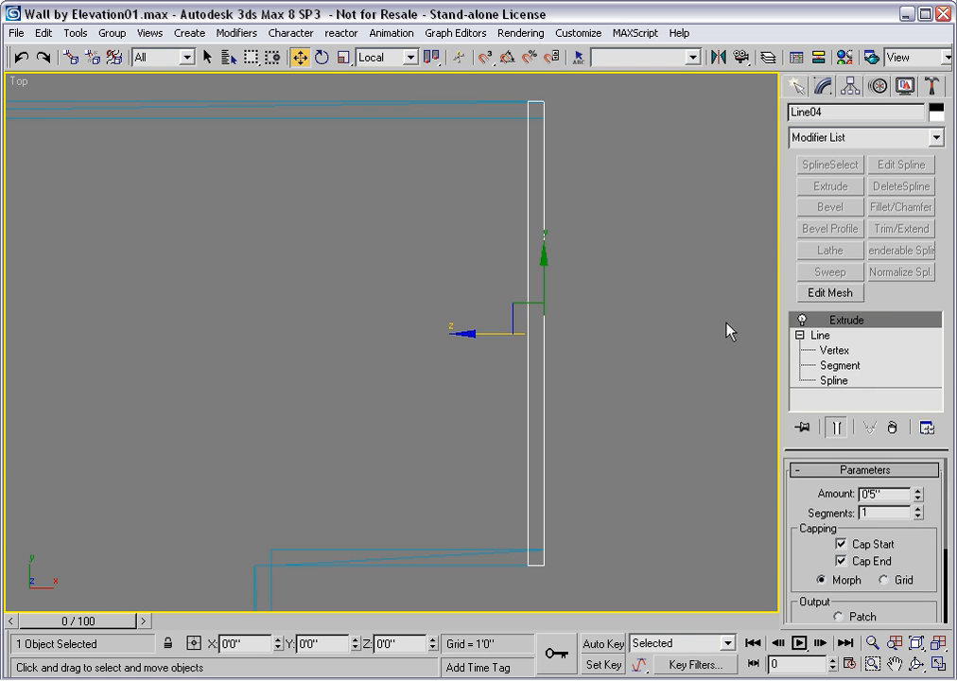
Step: Apply Edit Mesh to the selected wall and offset its lower inner corner vertices 5 inches in Y
left_click(855, 295)
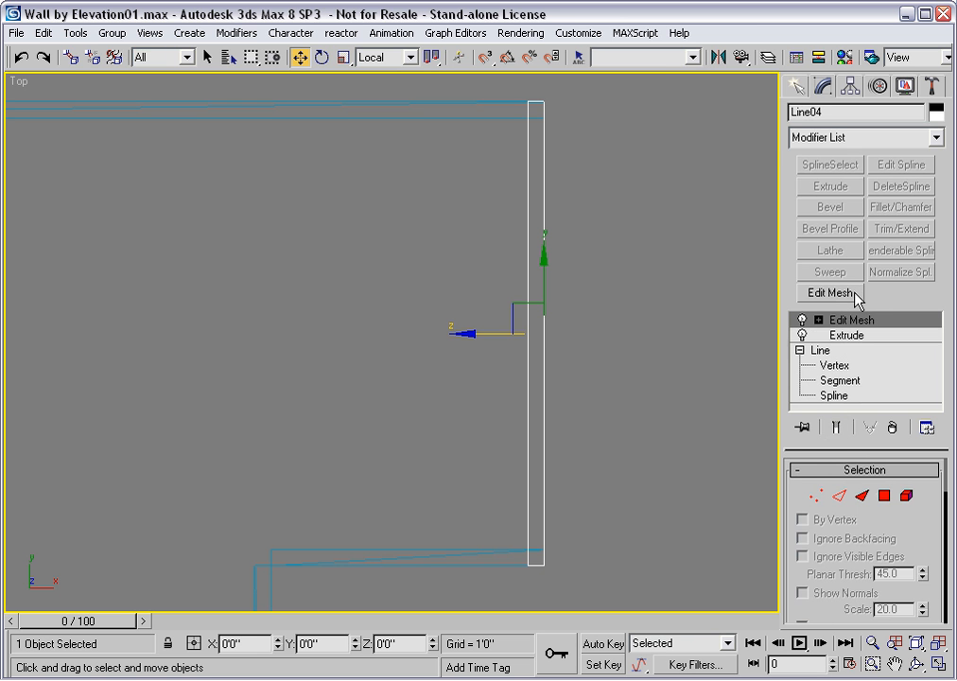
left_click(815, 496)
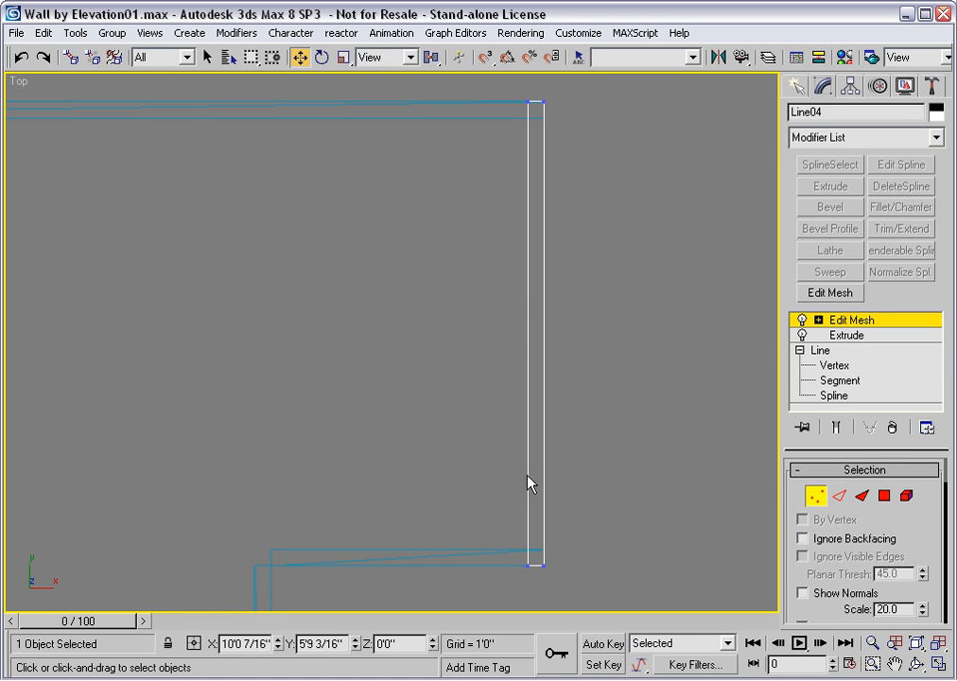
left_click_drag(475, 521, 533, 584)
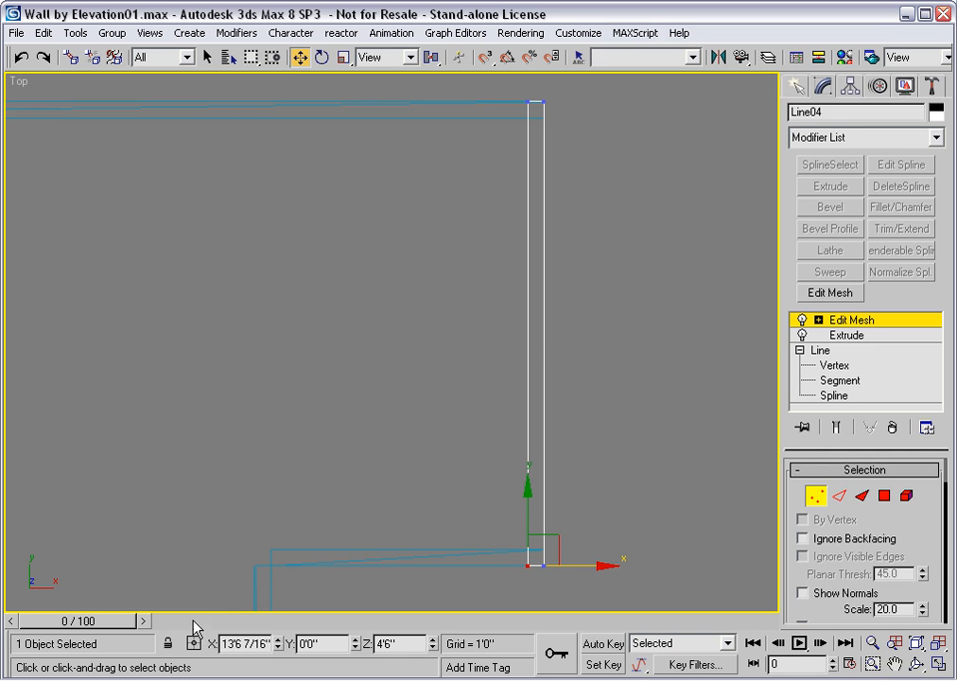
left_click(194, 643)
left_click(522, 562)
double_click(320, 643)
type("5")
key("Return")
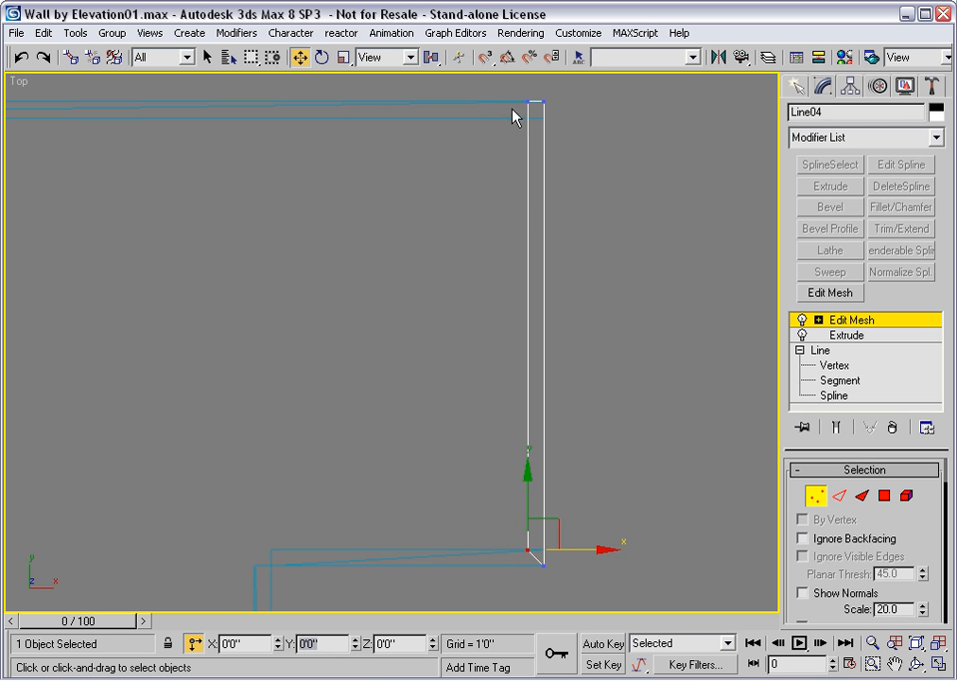
Step: Offset the same wall's upper inner corner vertices -5 inches in Y and finish vertex editing
left_click_drag(499, 85, 534, 122)
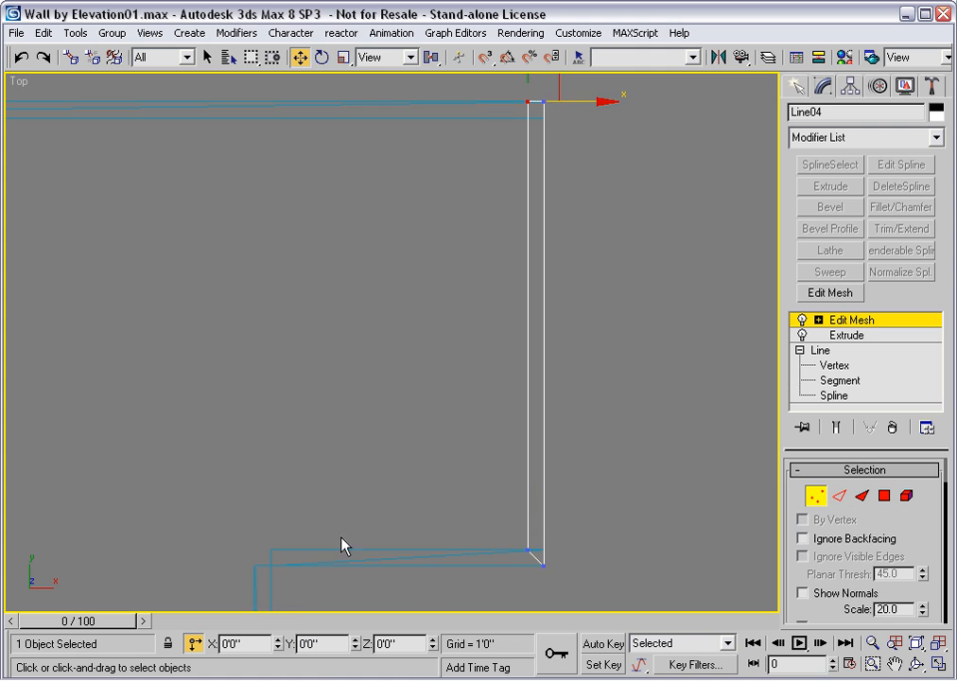
mouse_move(410, 274)
middle_mouse_down()
mouse_move(402, 323)
mouse_move(419, 282)
middle_mouse_up()
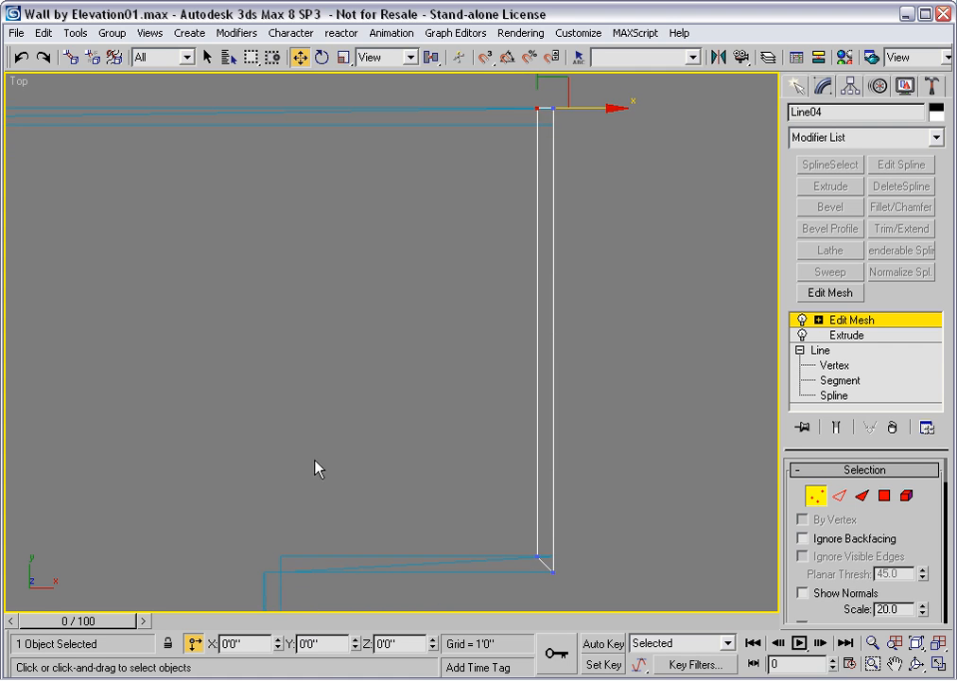
double_click(312, 643)
type("-8")
key("Return")
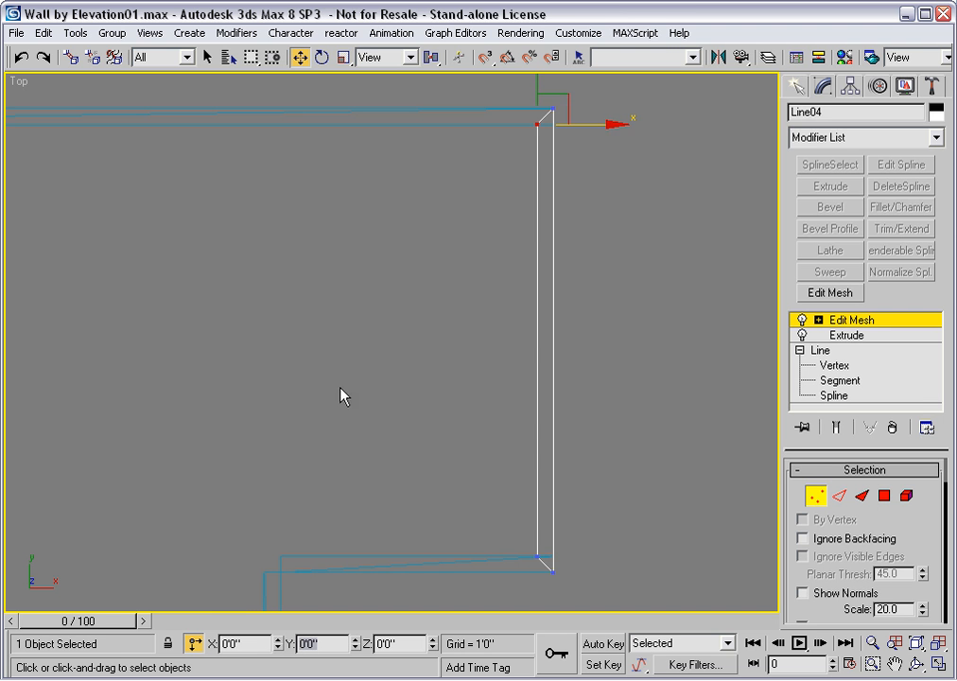
left_click(846, 321)
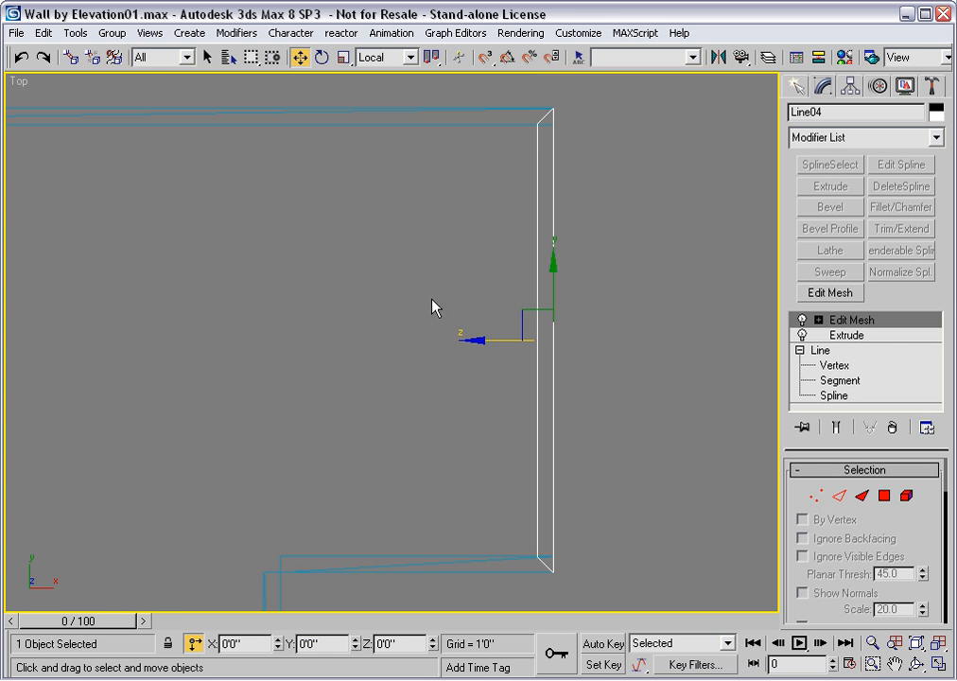
Step: Apply Edit Mesh to the short horizontal wall and offset its upper-edge vertices at both ends -5 inches in X
middle_click_drag(438, 310, 423, 204)
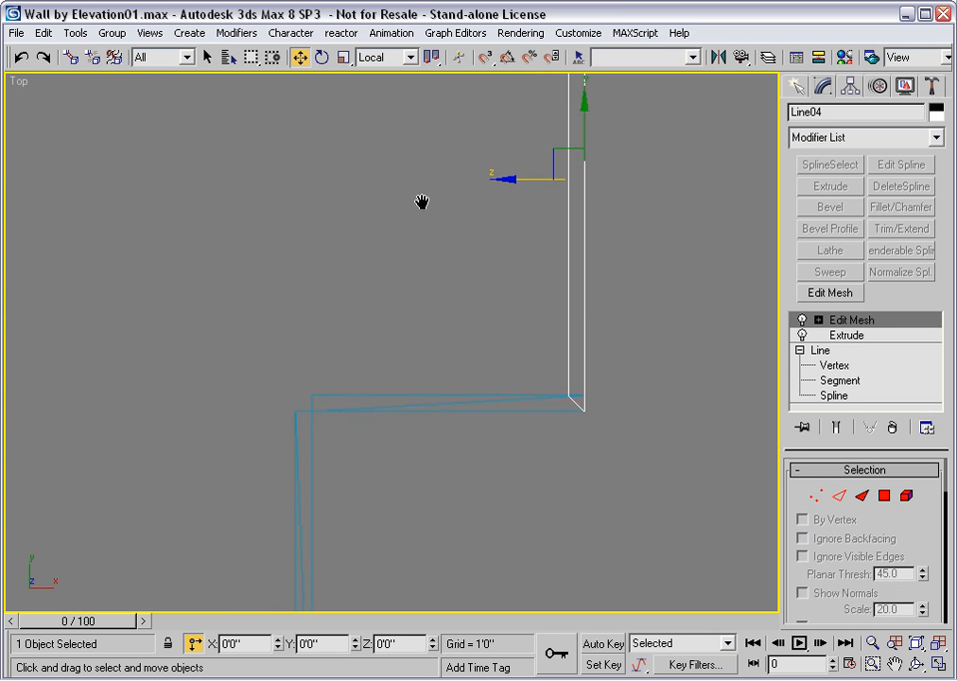
left_click(443, 397)
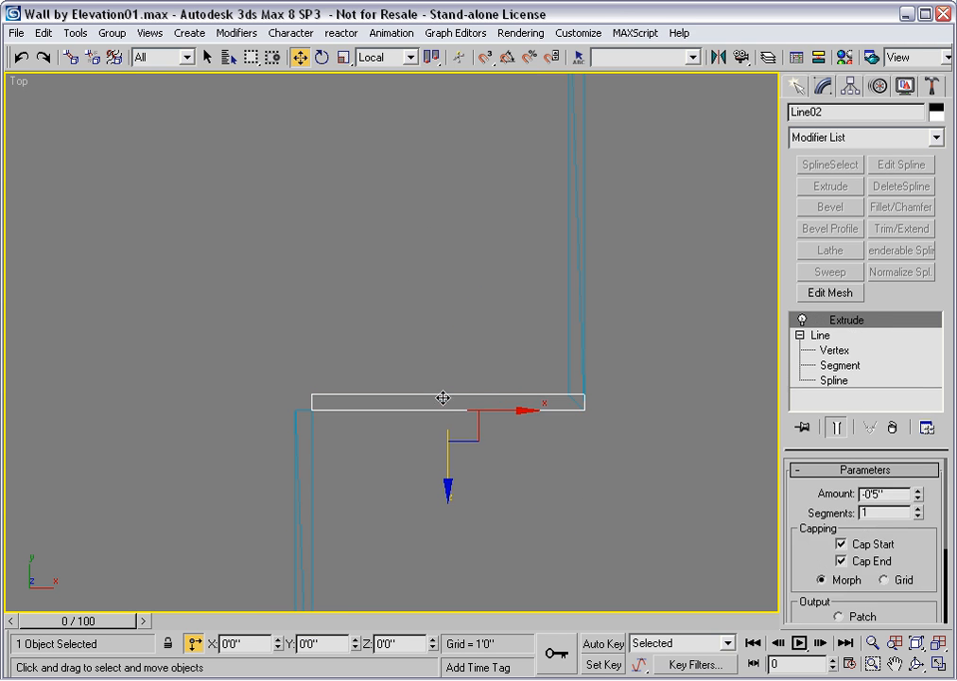
left_click(825, 294)
left_click(814, 496)
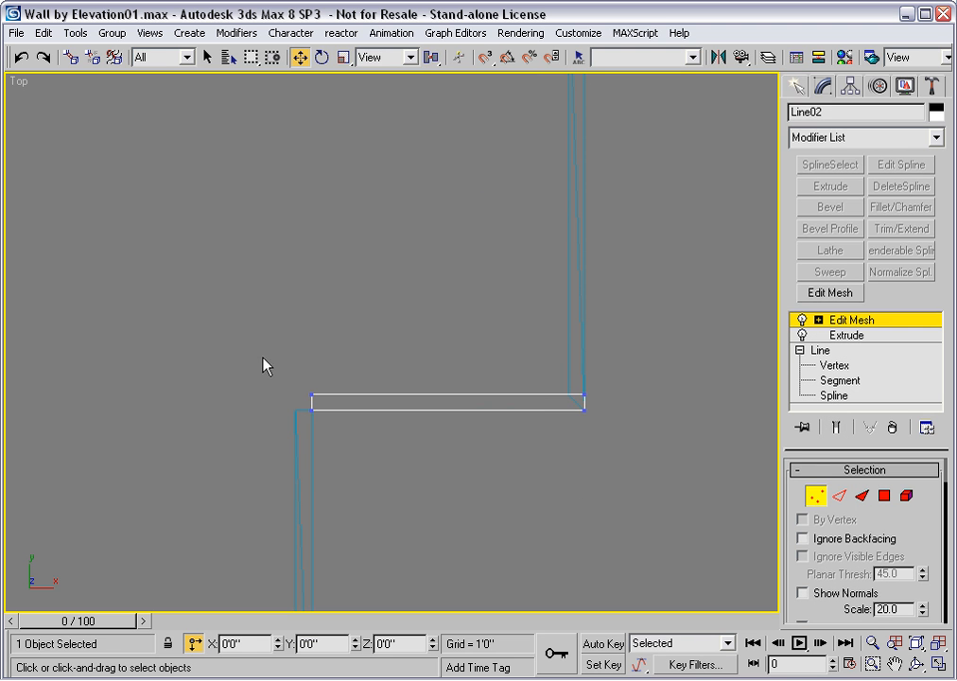
left_click_drag(262, 358, 621, 401)
double_click(232, 644)
type("-5")
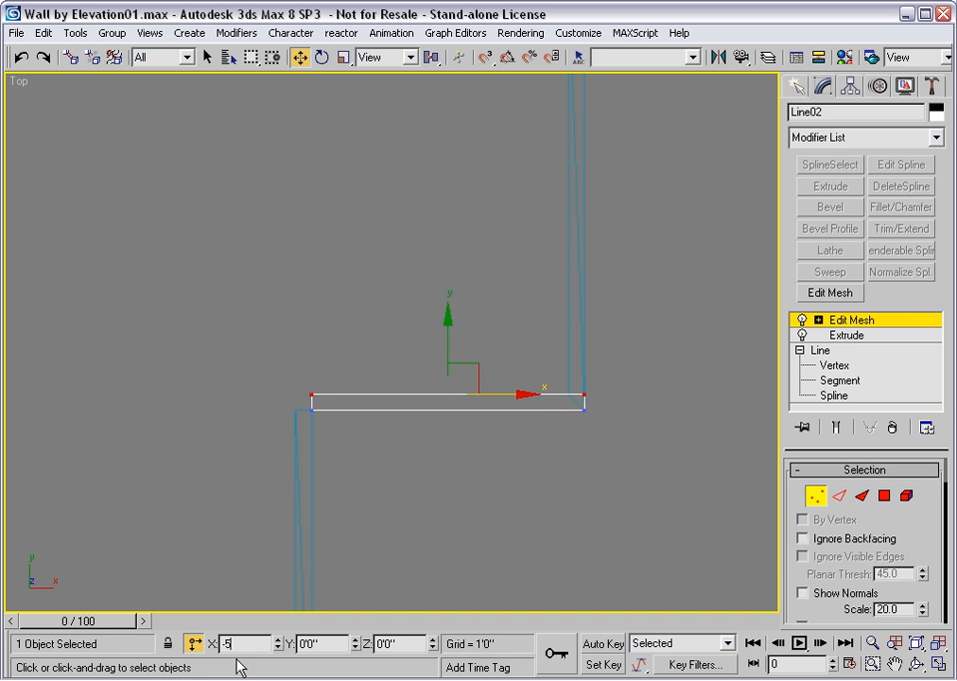
key("Return")
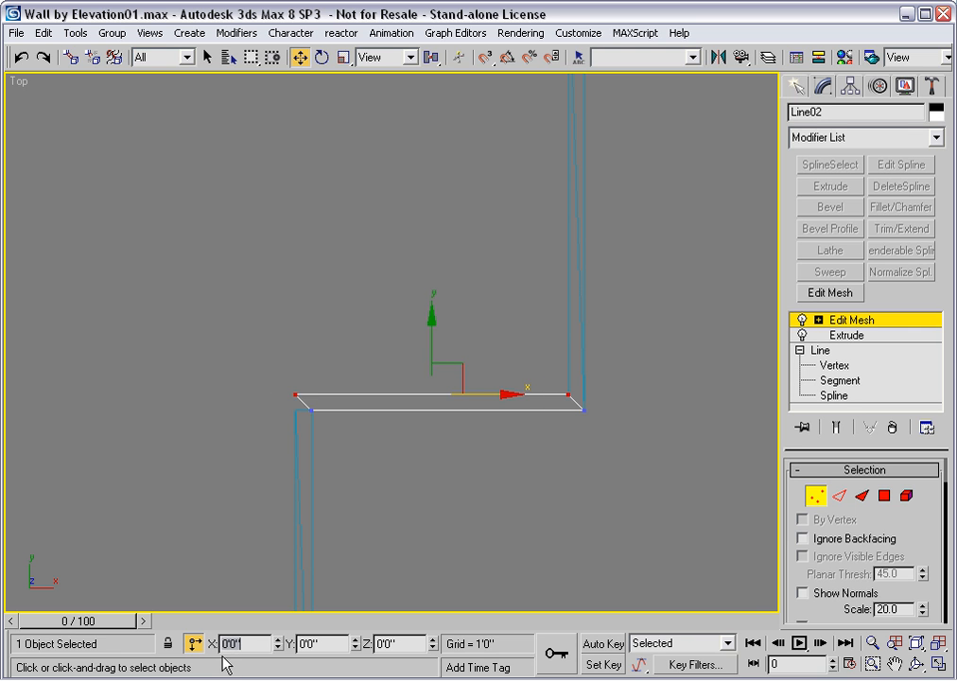
left_click(853, 320)
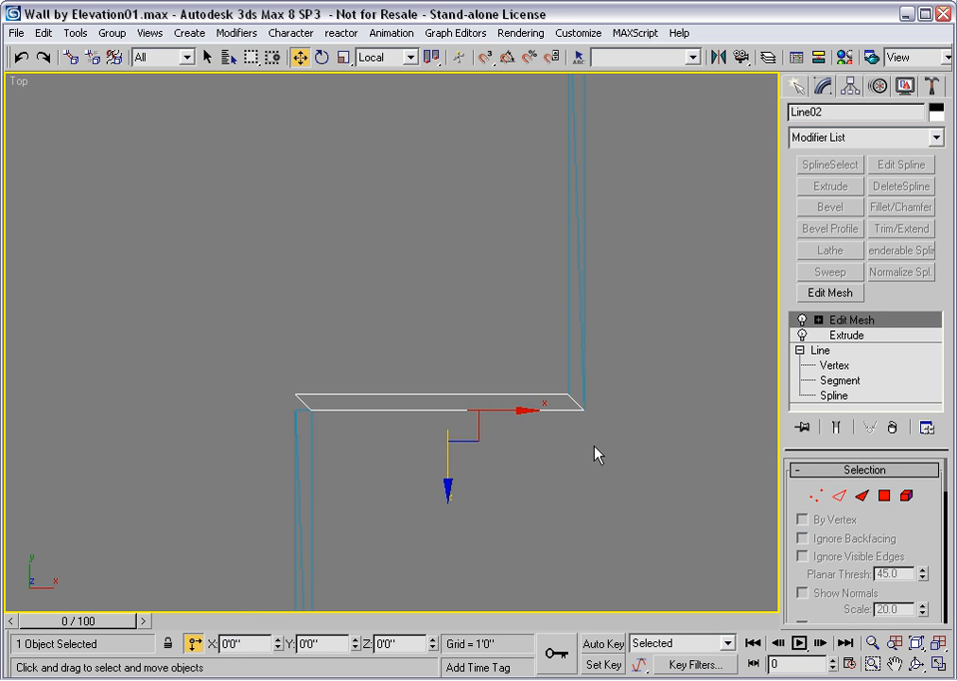
Step: Apply Edit Mesh to the vertical wall below the short horizontal one and offset its left-edge vertices at both ends 5 inches in Y
left_click(297, 467)
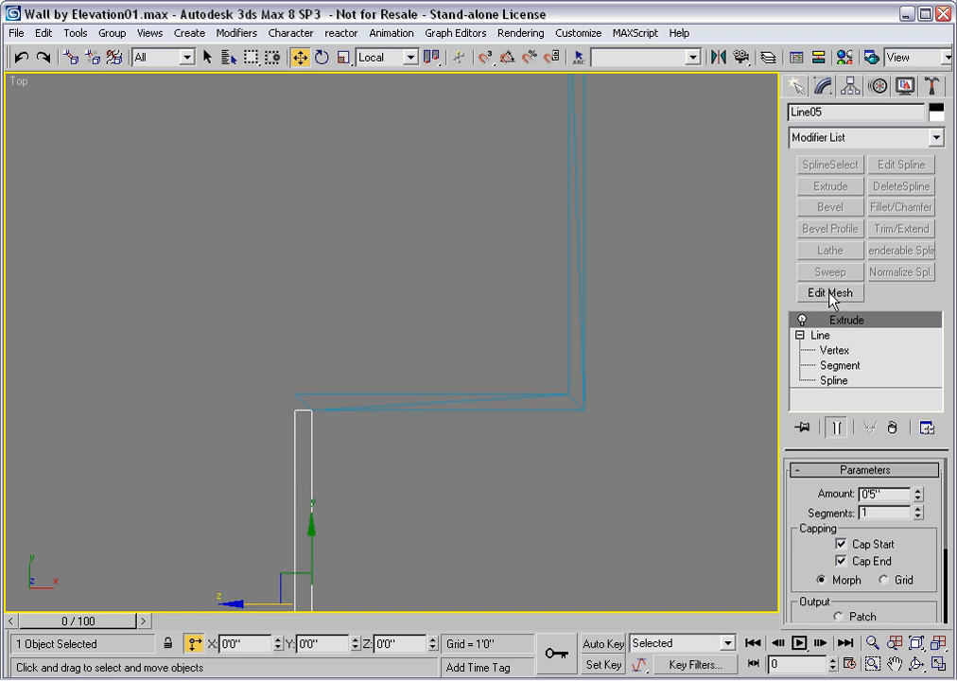
middle_click_drag(460, 467, 588, 219)
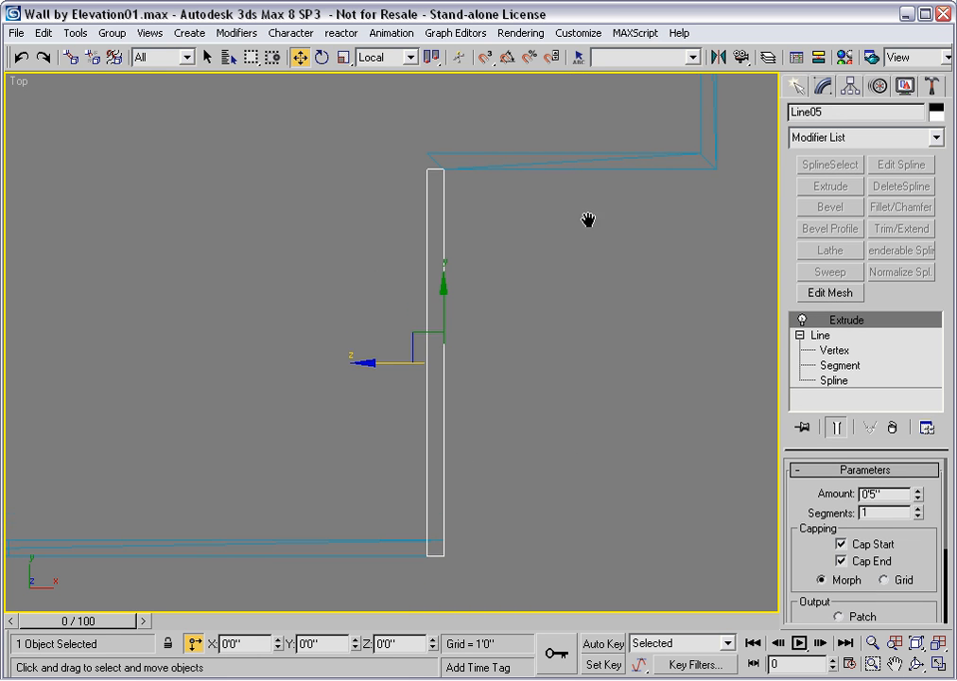
left_click(830, 292)
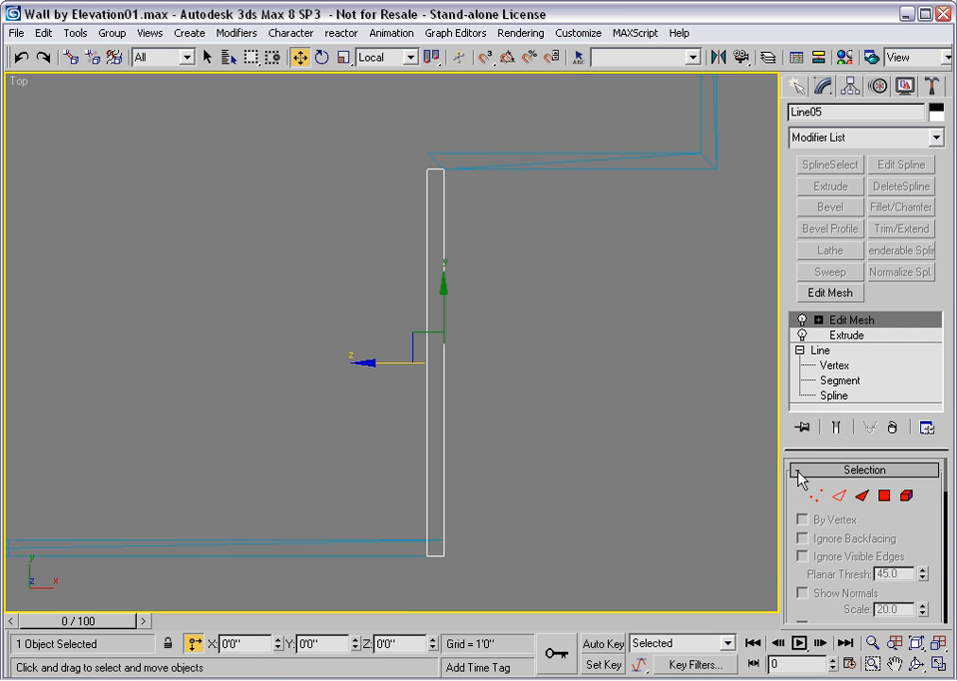
left_click(815, 494)
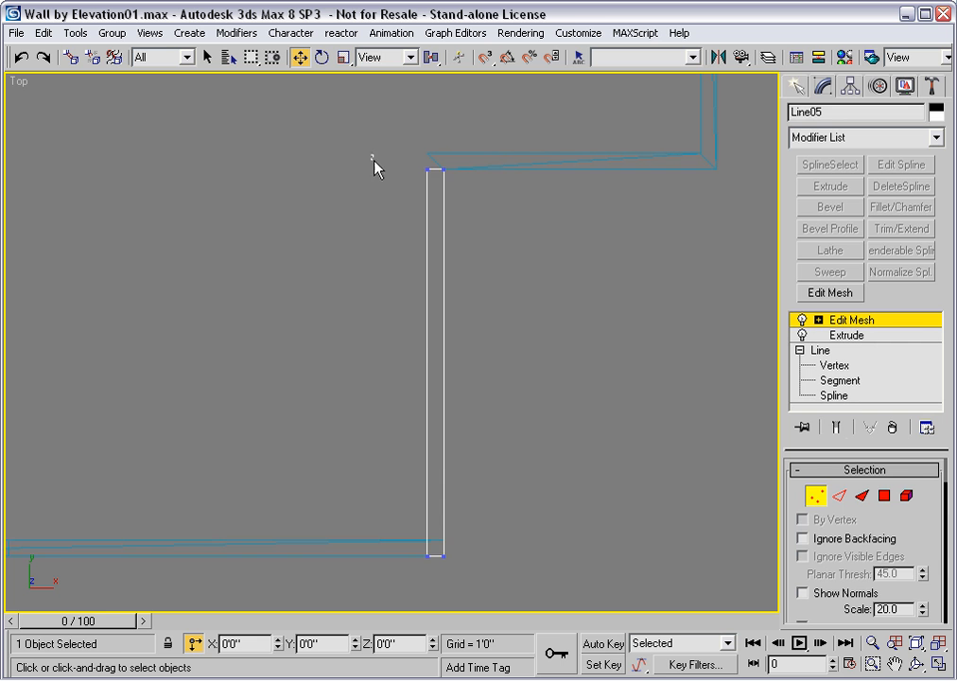
left_click_drag(373, 159, 435, 571)
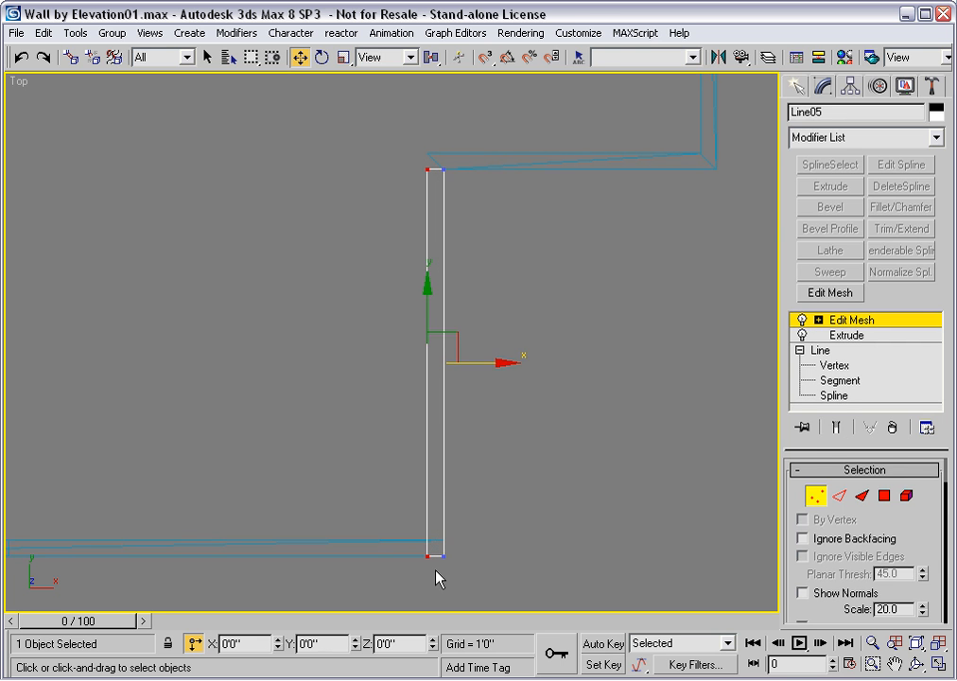
double_click(310, 643)
type("5")
key("Return")
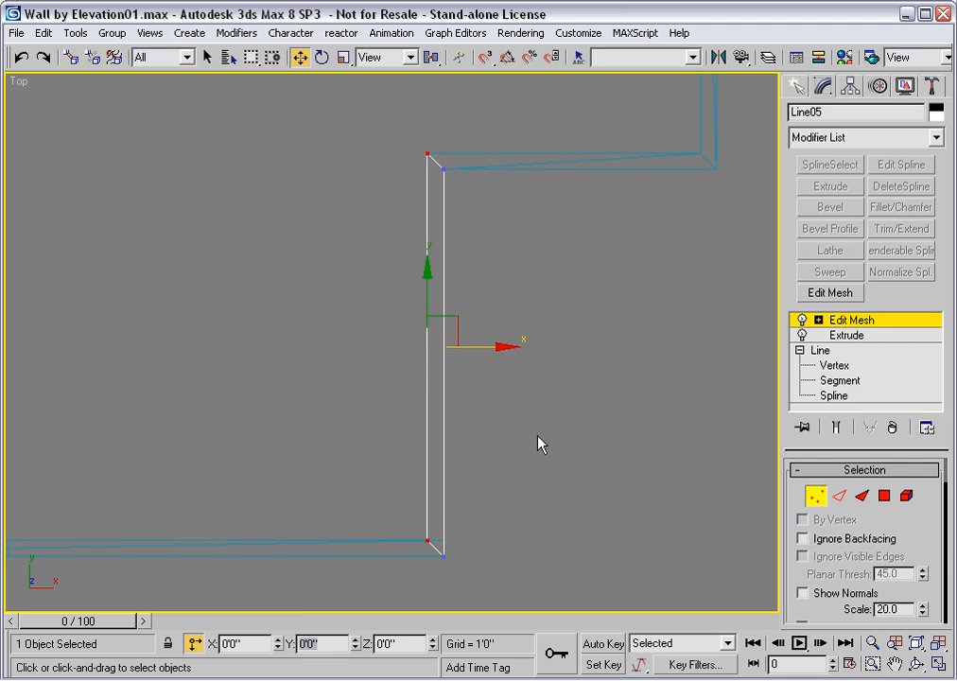
left_click(844, 321)
Step: Apply Edit Mesh to the long bottom wall and offset the inner corner vertices at its right end -5 inches in X
middle_click_drag(209, 502, 390, 440)
scroll(390, 440, "down", 2)
middle_click_drag(303, 432, 407, 432)
left_click(408, 439)
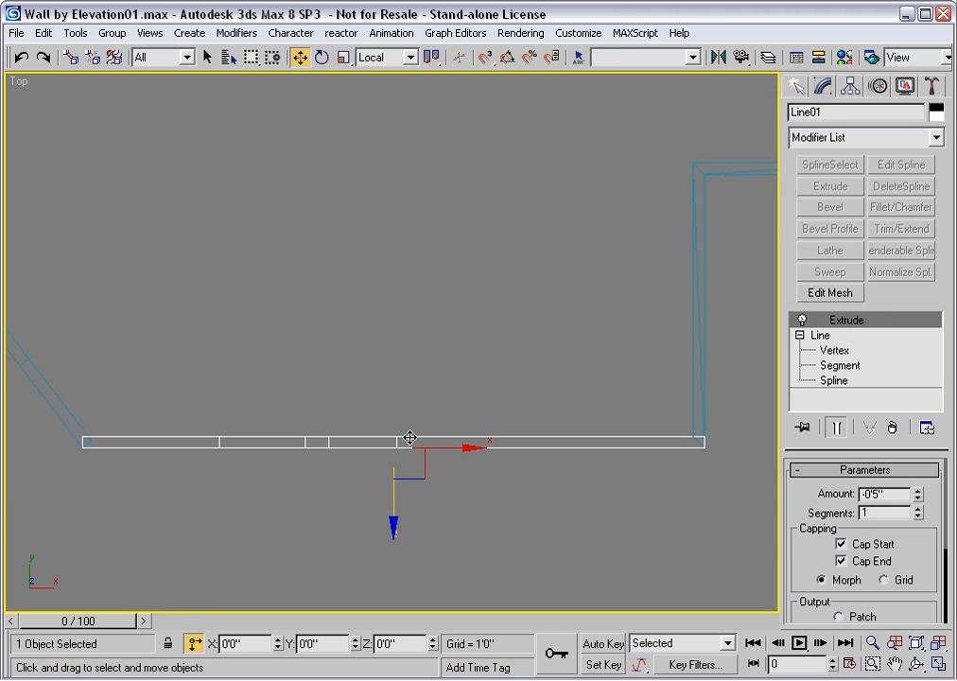
left_click(829, 295)
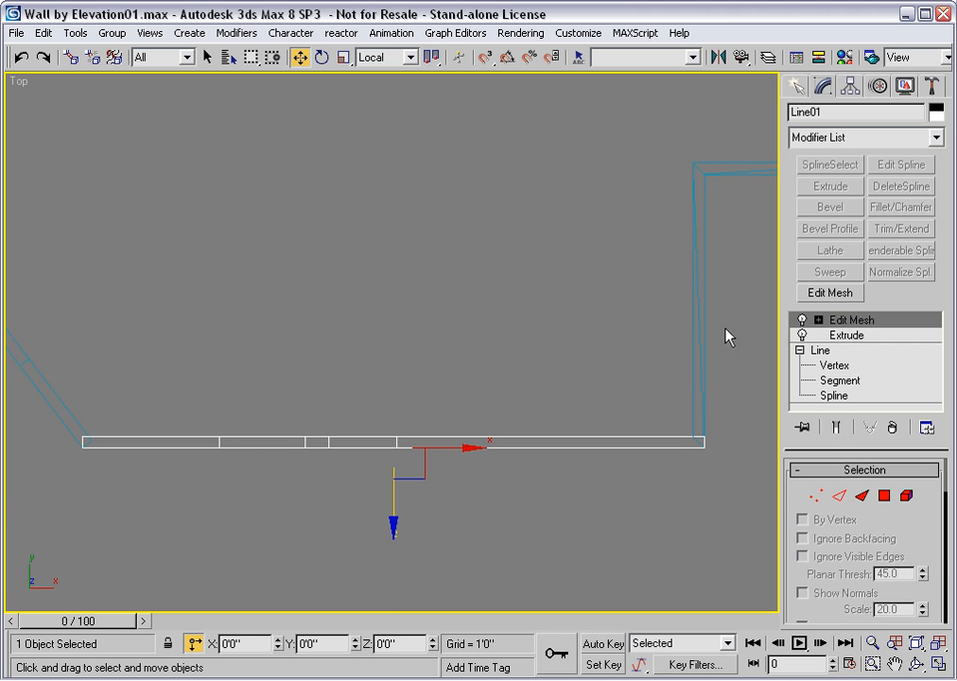
left_click(814, 494)
left_click_drag(648, 413, 719, 447)
middle_click_drag(627, 491, 613, 490)
double_click(238, 644)
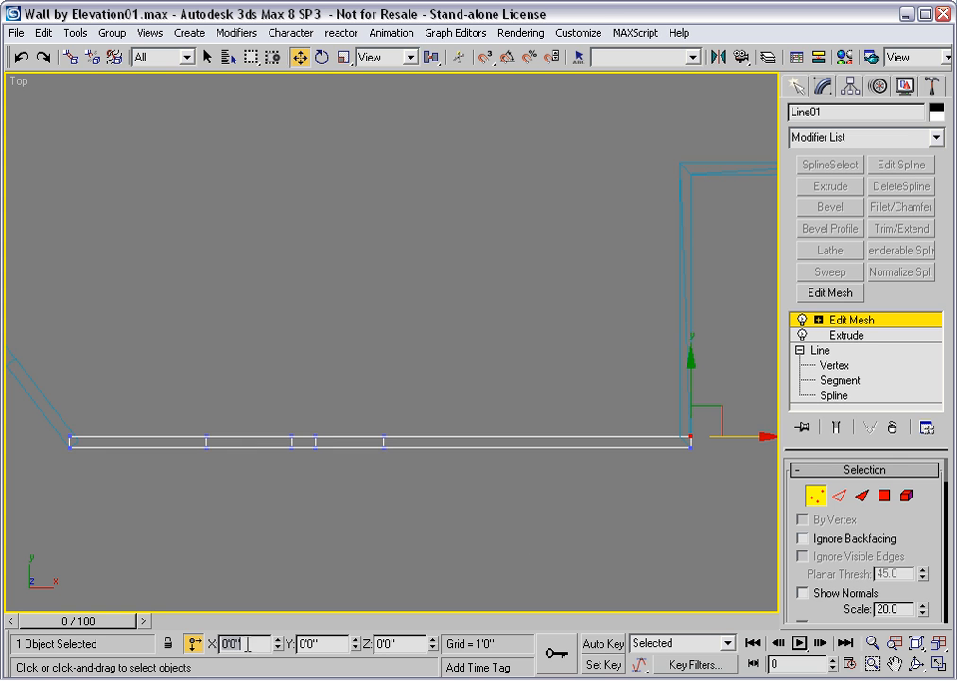
type("-5")
key("Return")
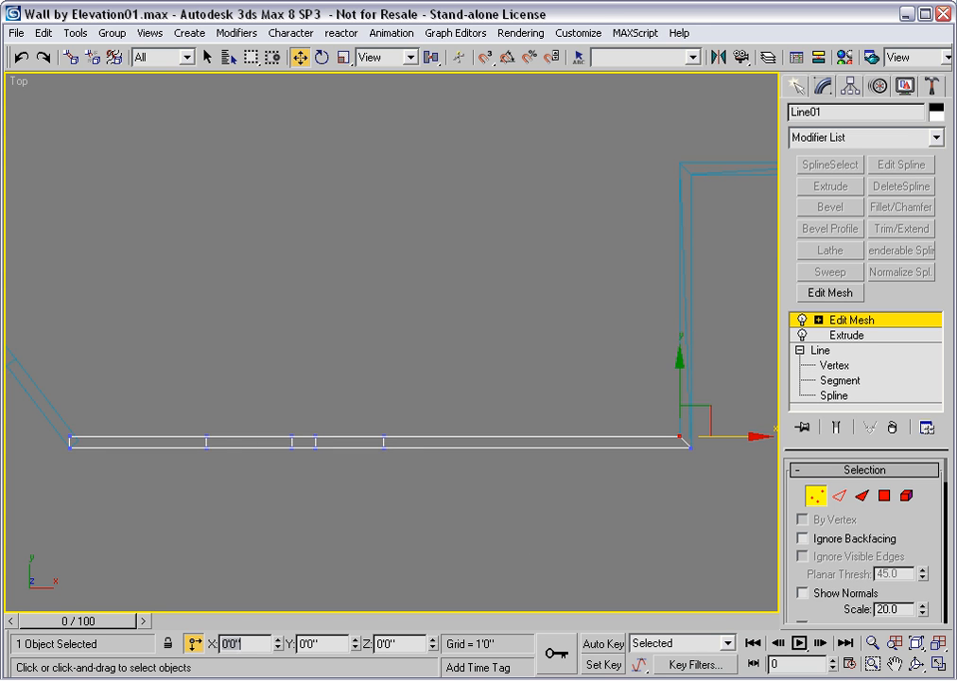
Step: Move the bottom wall's inner corner vertices at its left end along X to meet the diagonal wall's inner edge, then finish vertex editing
middle_click_drag(119, 493, 335, 454)
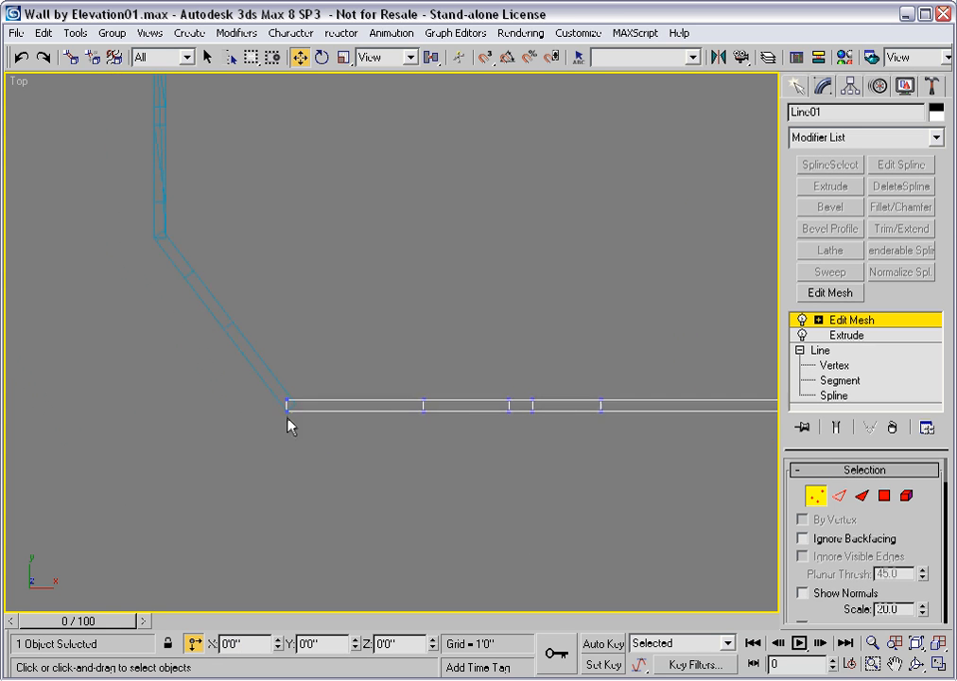
scroll(284, 416, "up", 5)
middle_click_drag(256, 446, 360, 399)
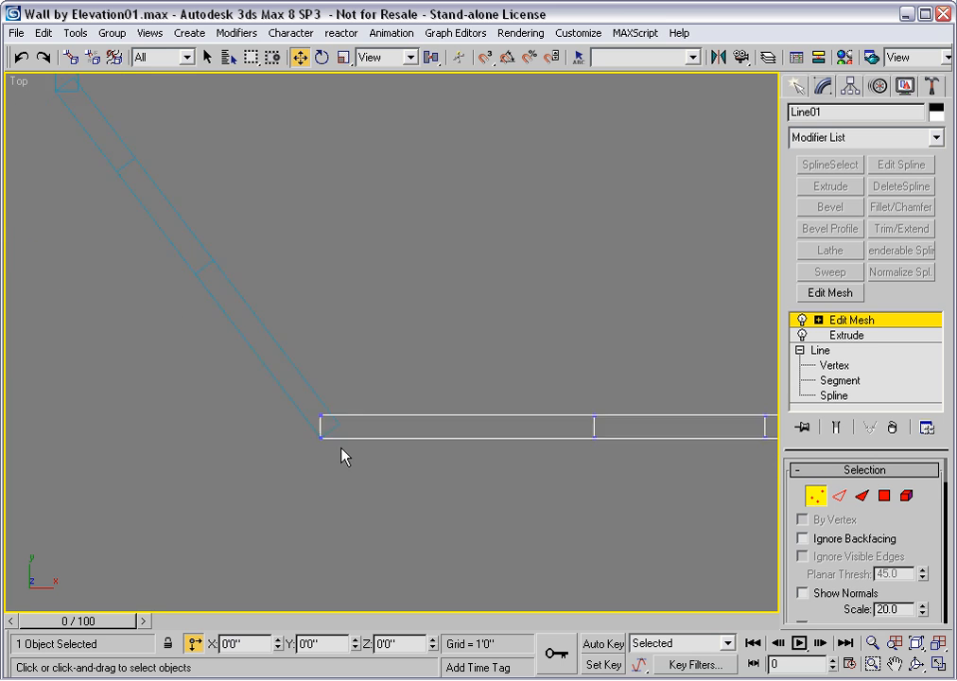
scroll(341, 448, "up", 2)
middle_click_drag(293, 477, 357, 429)
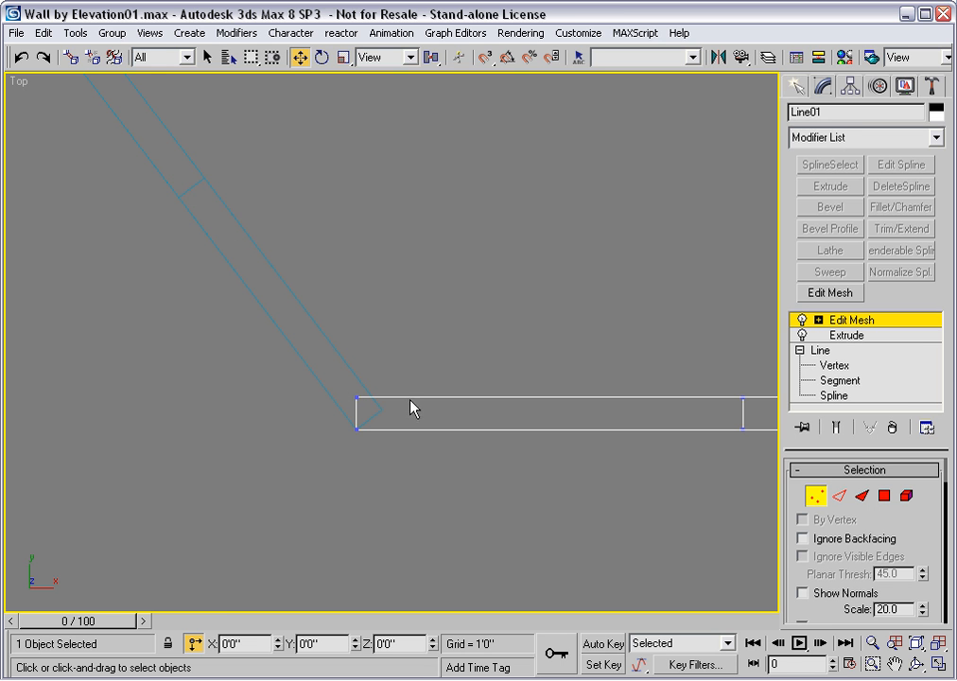
left_click_drag(331, 379, 367, 408)
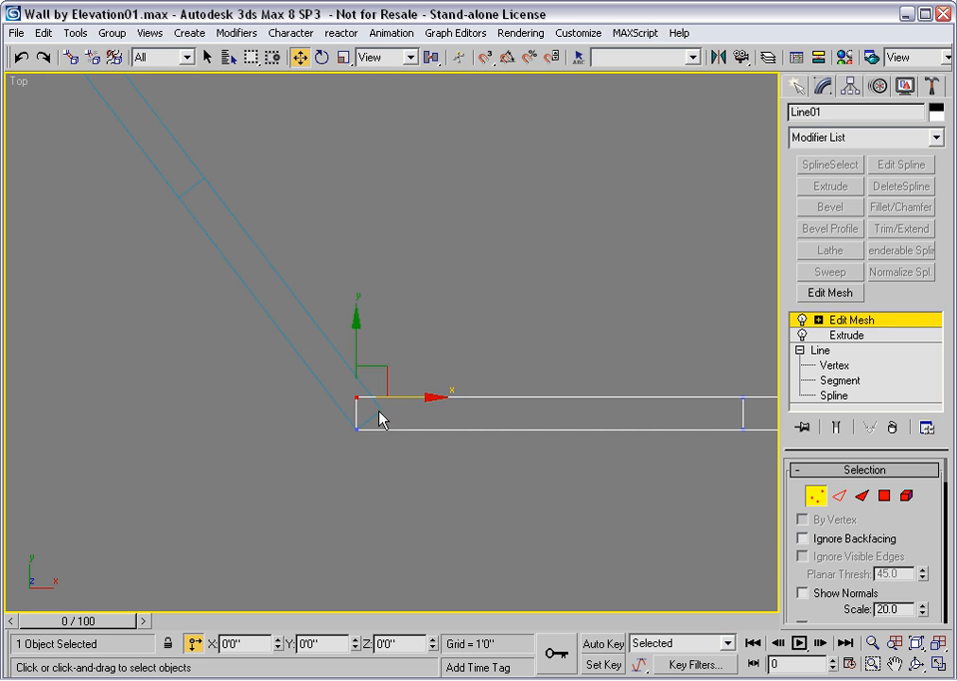
scroll(382, 420, "up", 2)
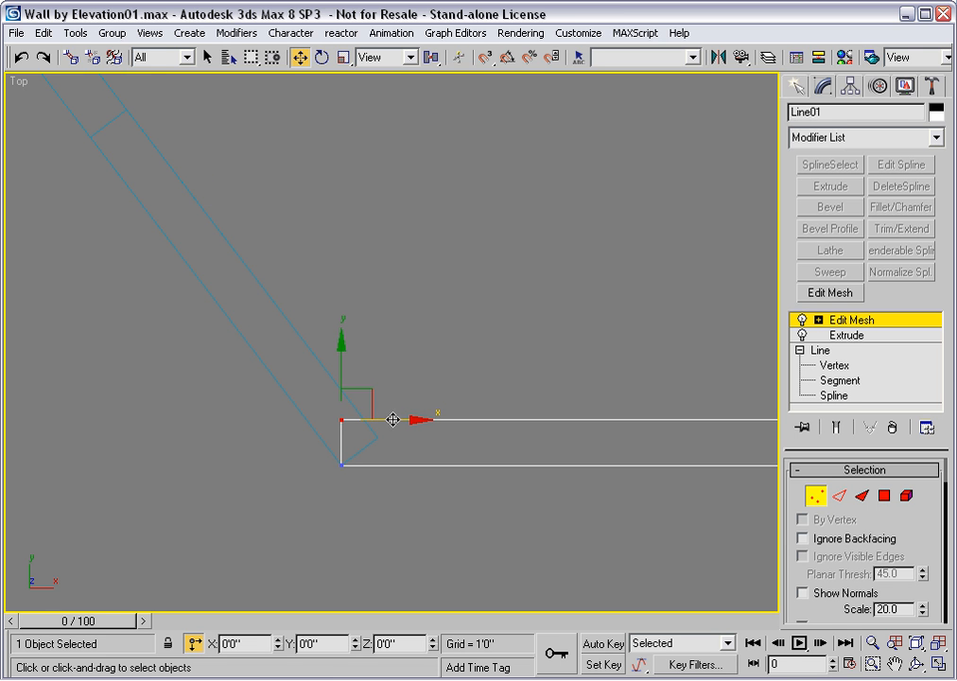
left_click_drag(390, 420, 404, 420)
left_click_drag(407, 420, 411, 421)
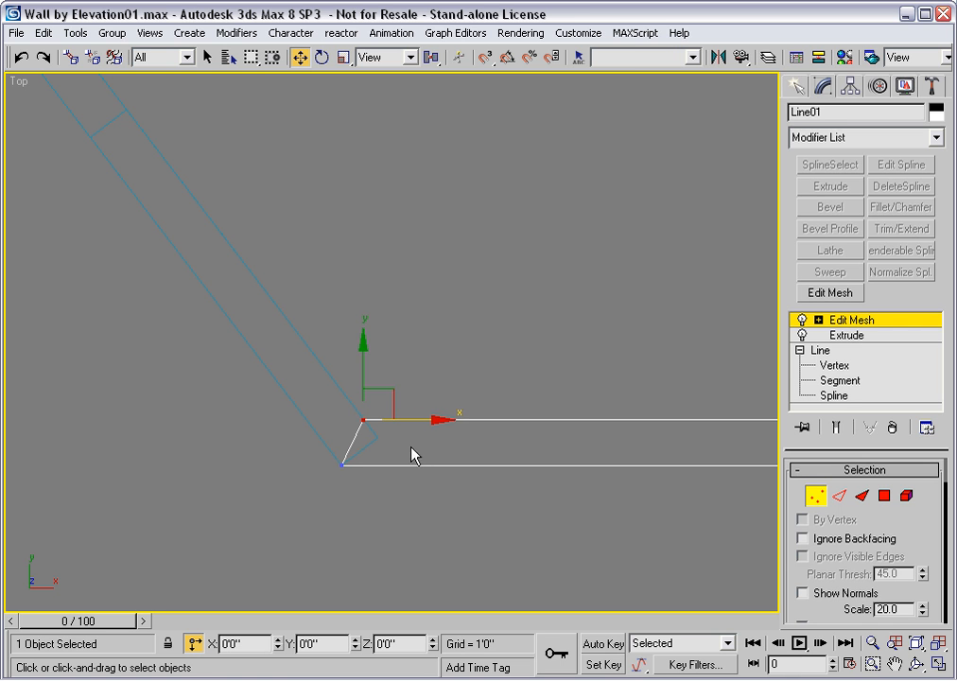
left_click(853, 321)
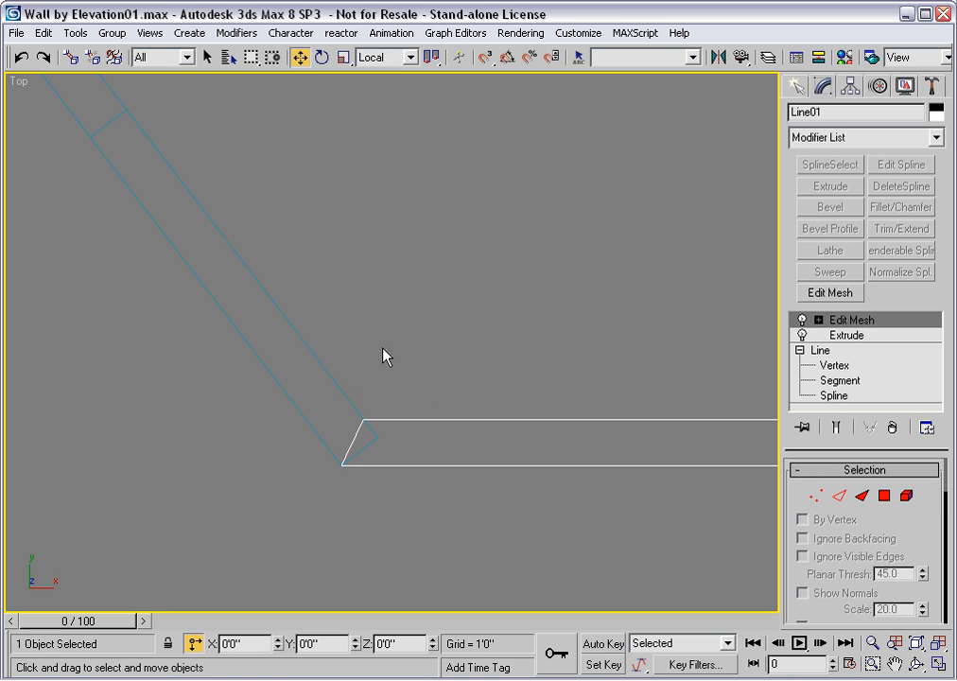
Step: Apply Edit Mesh to the lower diagonal wall and snap its lower inner corner vertices to the bottom wall's mitered inner corner
left_click(275, 302)
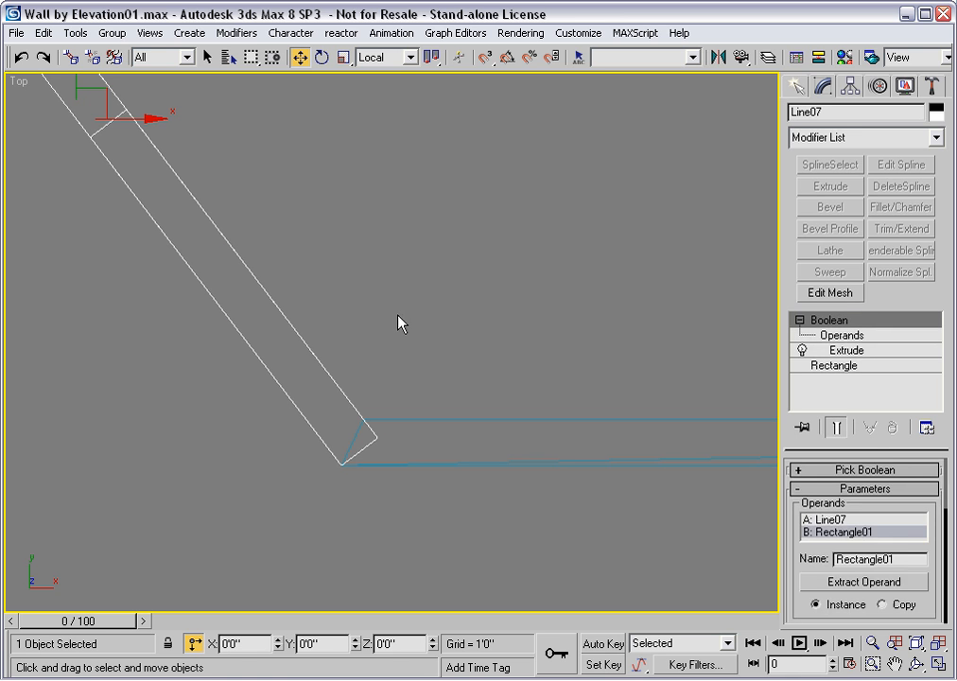
left_click(830, 293)
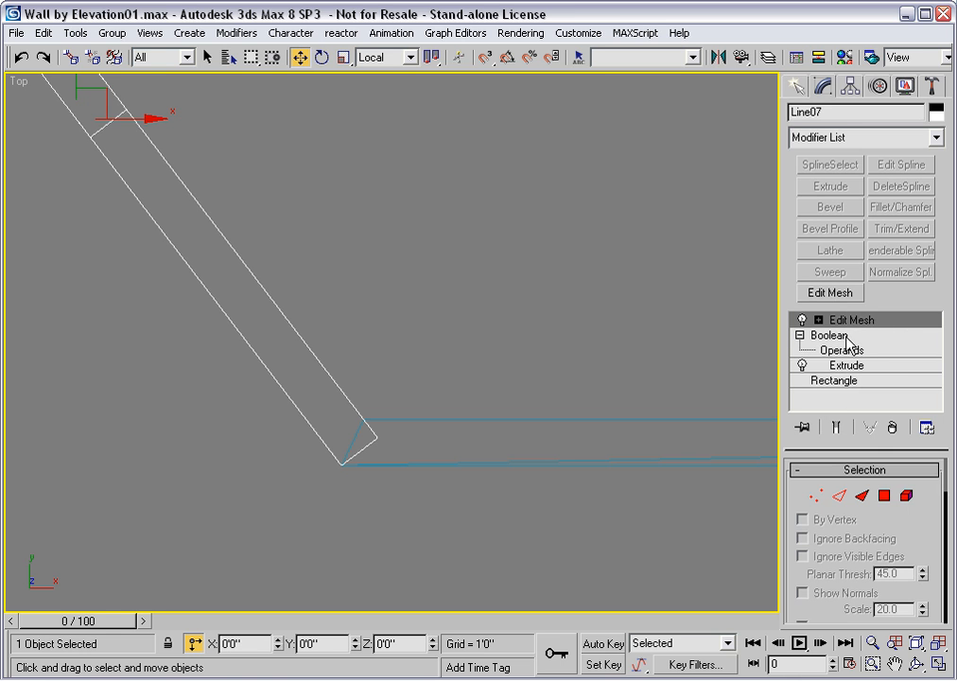
left_click(815, 495)
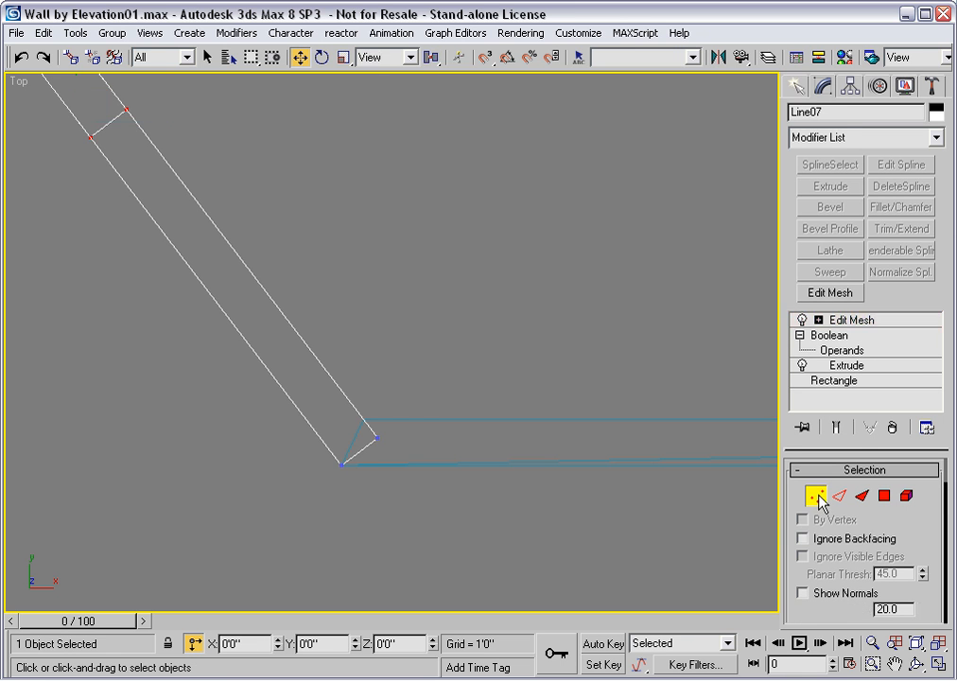
left_click_drag(338, 412, 371, 447)
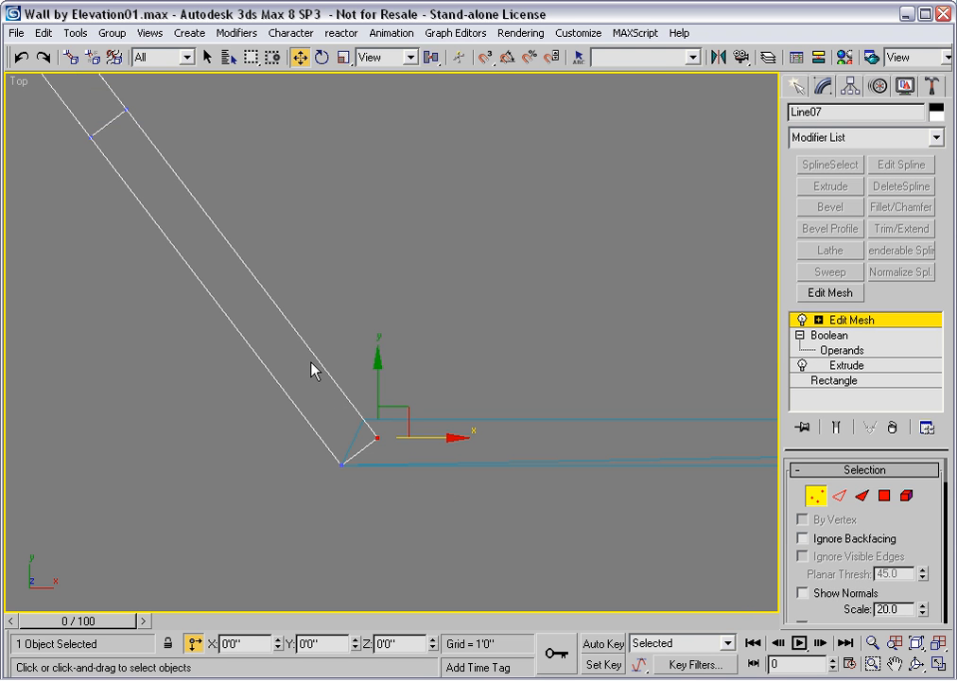
left_click_drag(404, 410, 386, 369)
right_click(393, 385)
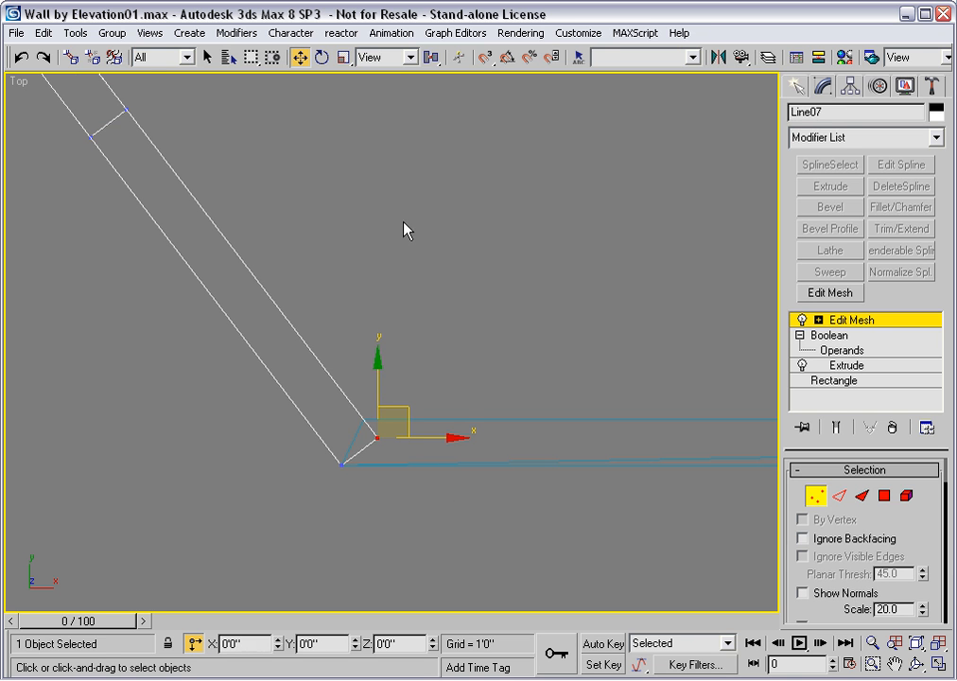
left_click_drag(485, 63, 483, 85)
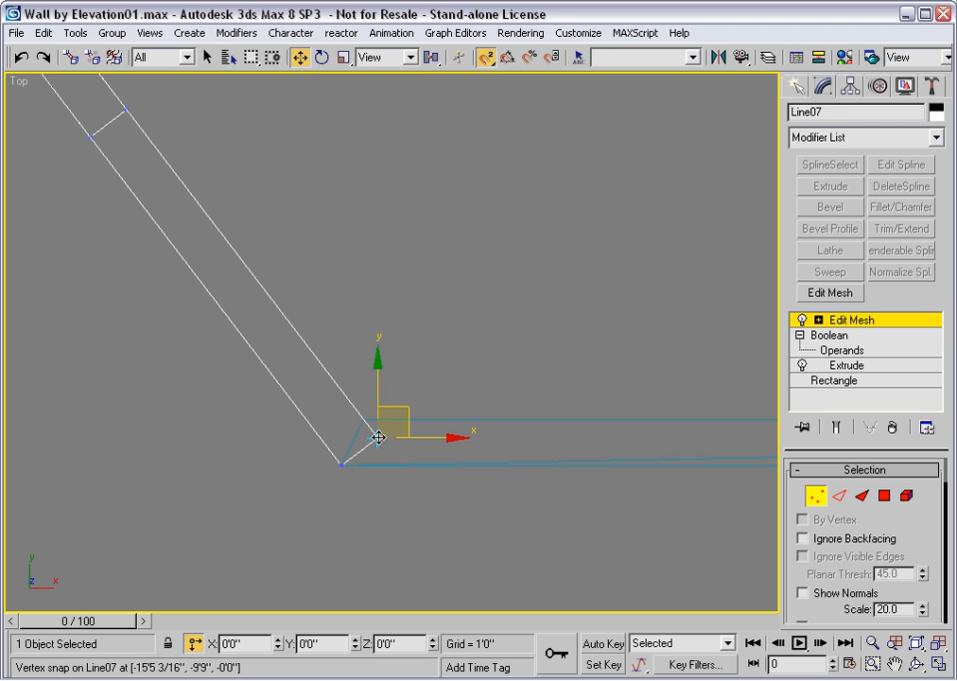
left_click_drag(377, 438, 362, 421)
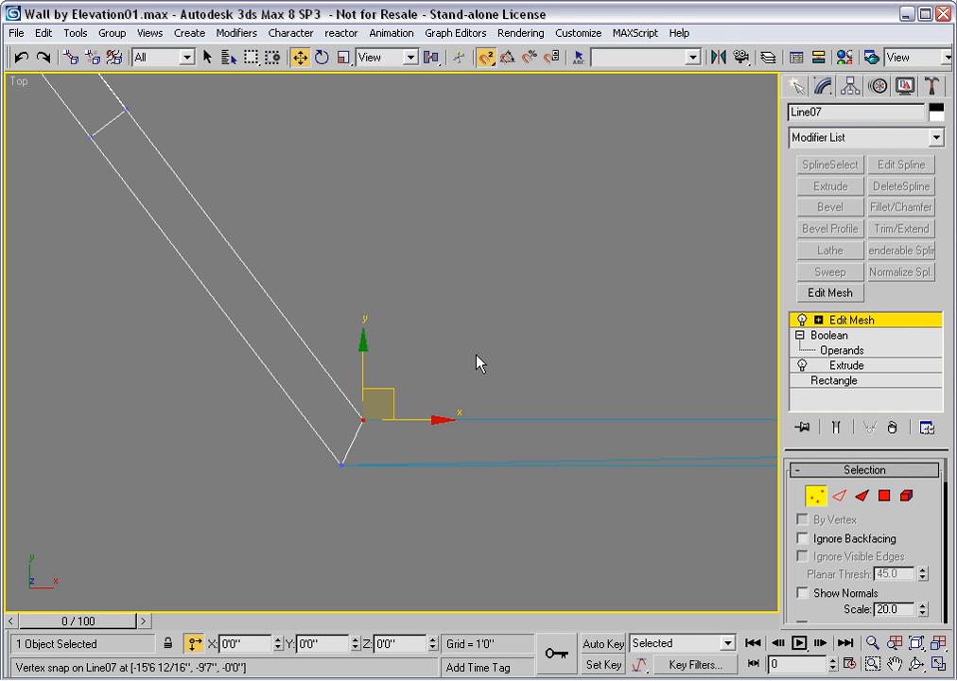
left_click(864, 322)
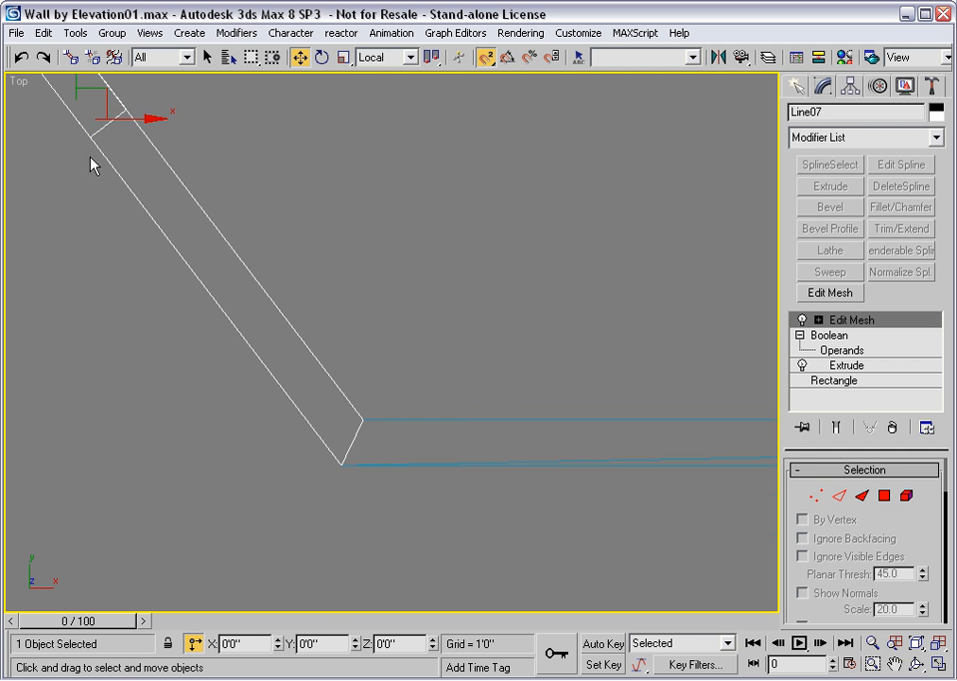
Step: Apply Edit Mesh to the vertical wall above the lower diagonal wall, enter vertex editing and turn off snapping
middle_click_drag(92, 165, 321, 457)
middle_click_drag(145, 196, 319, 437)
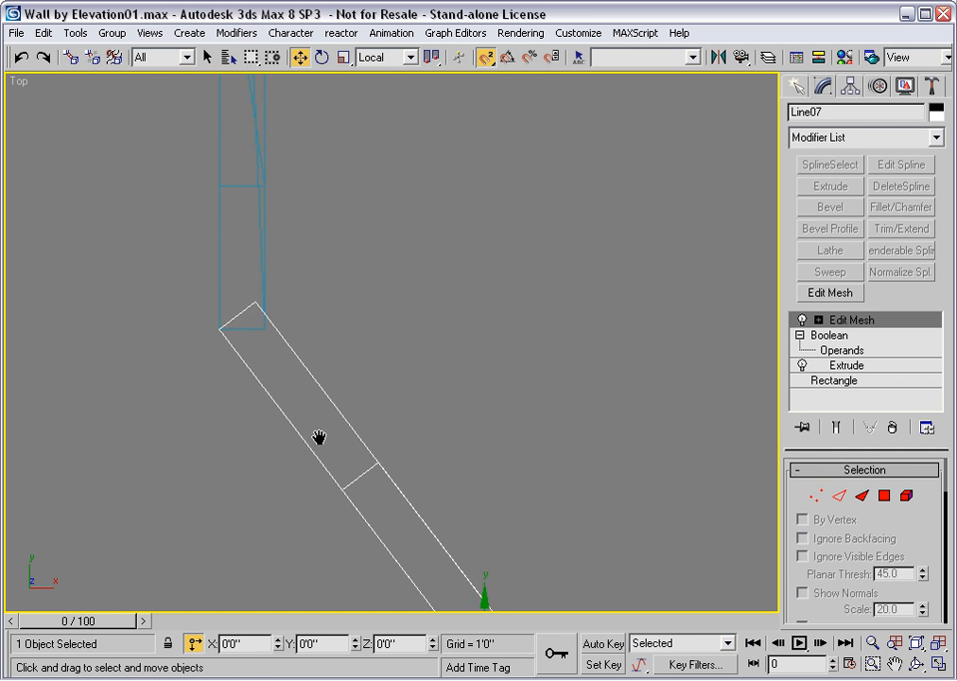
middle_click_drag(209, 257, 280, 347)
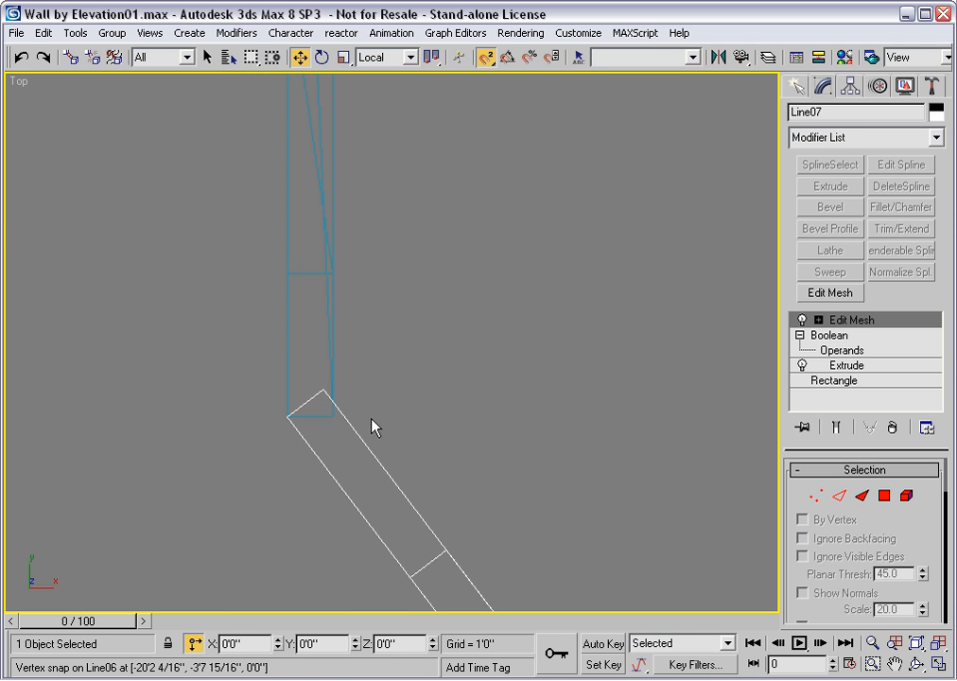
left_click(333, 244)
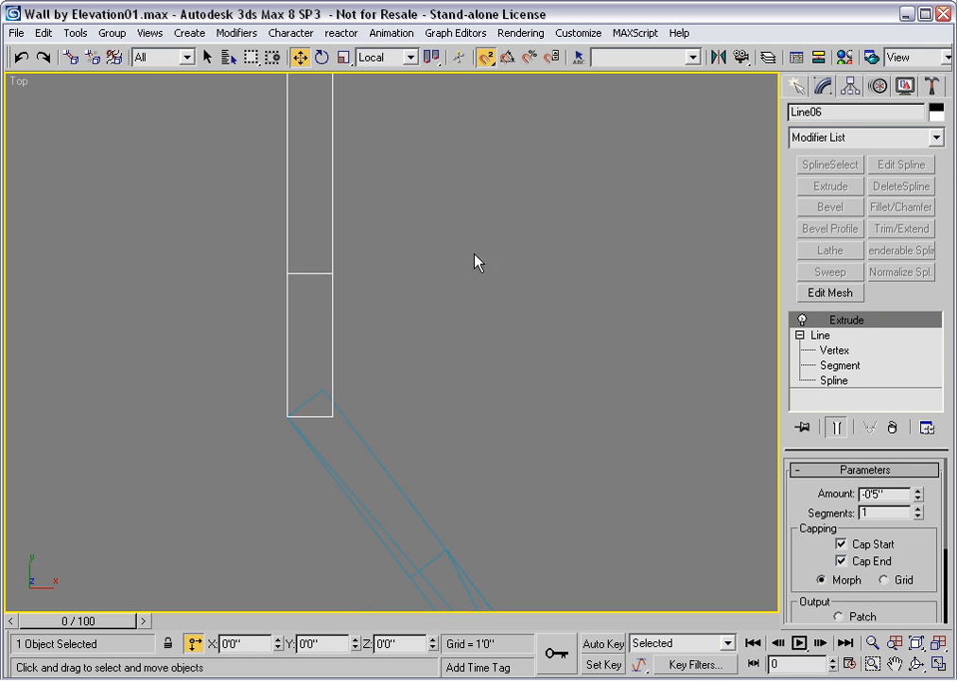
middle_click_drag(473, 255, 468, 341)
scroll(468, 341, "down", 2)
middle_click_drag(434, 248, 415, 338)
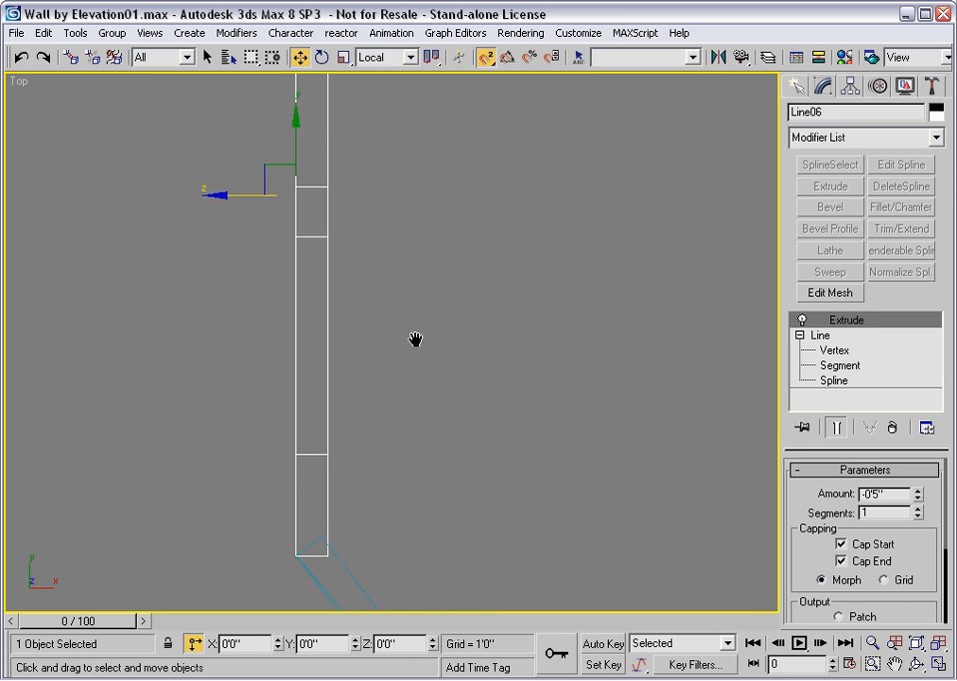
scroll(416, 332, "down", 4)
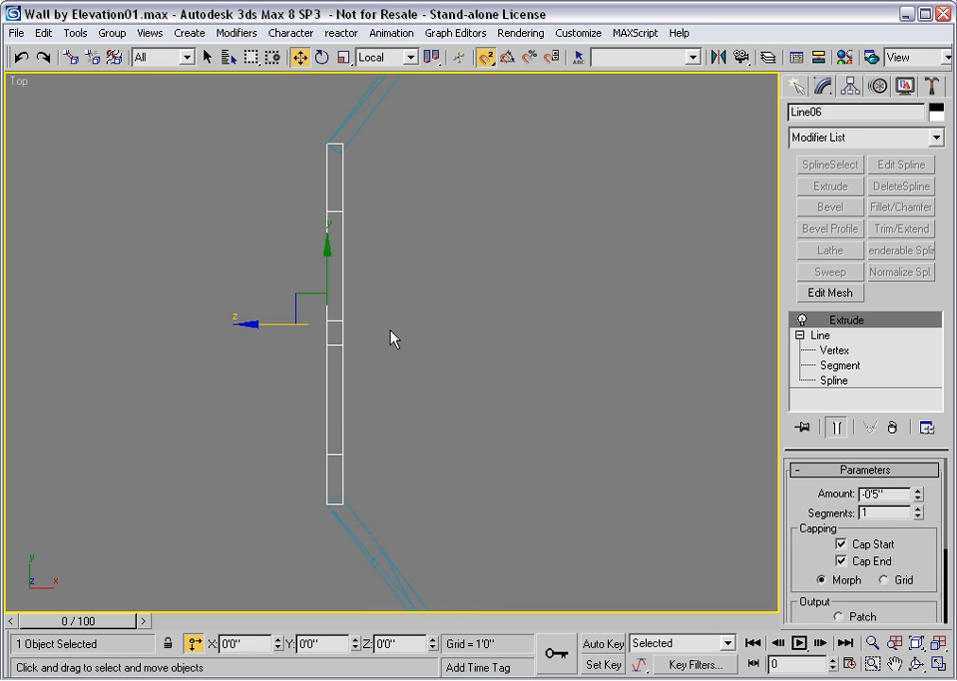
middle_click_drag(391, 272, 391, 285)
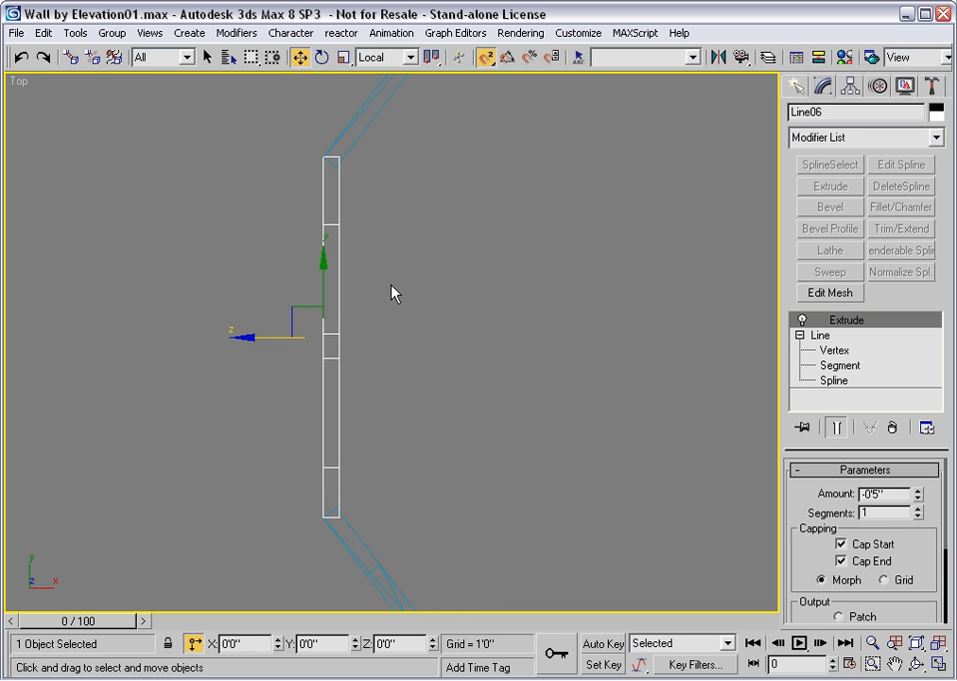
left_click(820, 295)
left_click(815, 494)
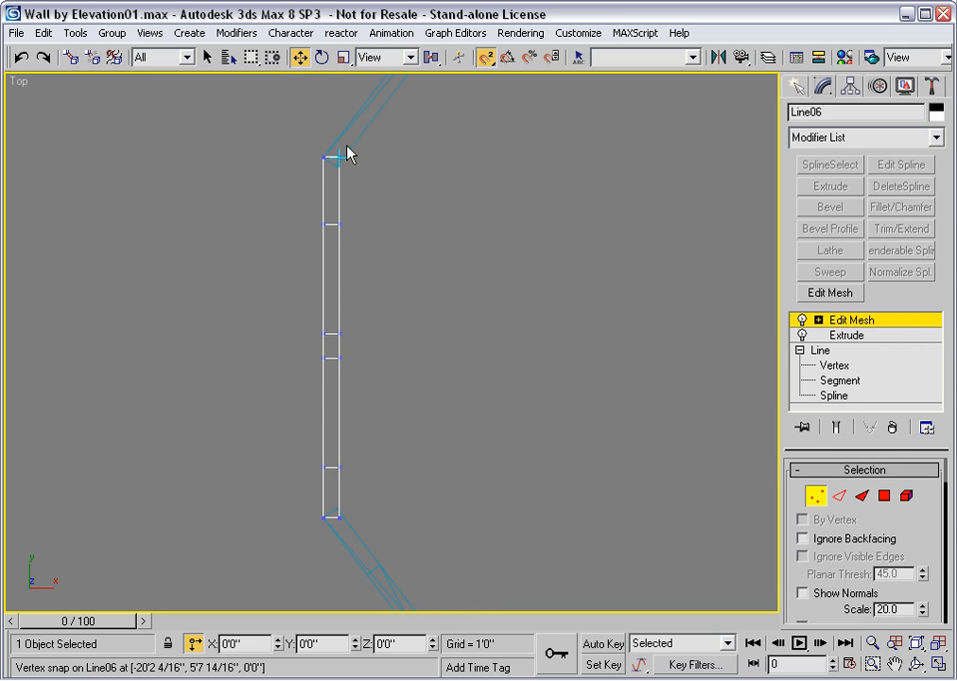
left_click(485, 56)
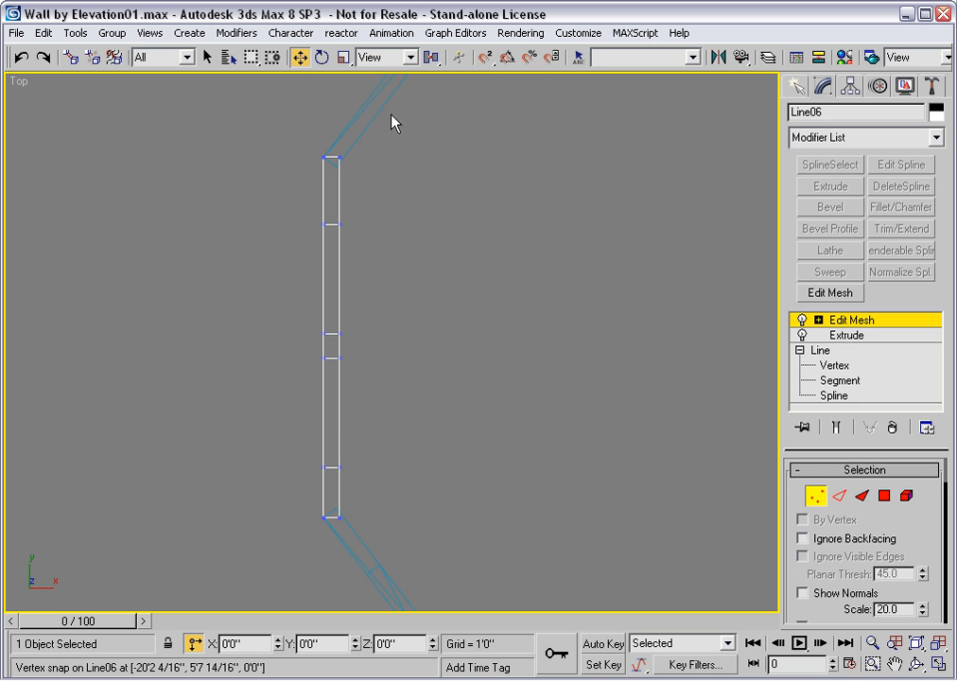
Step: Move the vertical wall's lower inner corner vertices up along Y to meet the lower diagonal wall's inner edge
middle_click_drag(348, 444, 375, 316)
scroll(375, 318, "up", 2)
scroll(357, 411, "up", 3)
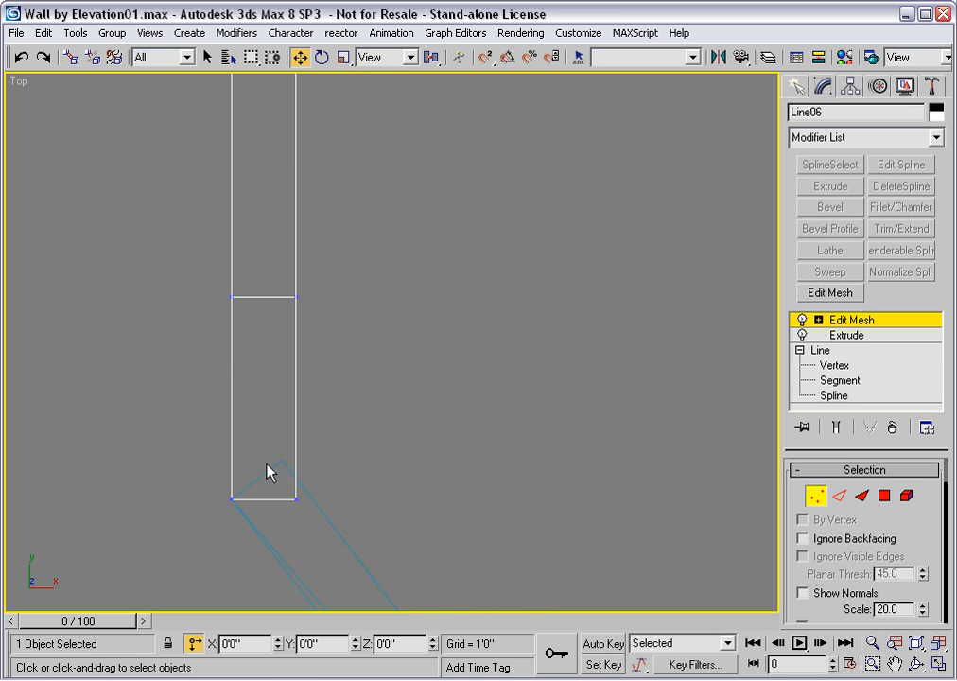
left_click_drag(275, 477, 301, 501)
left_click_drag(296, 446, 295, 428)
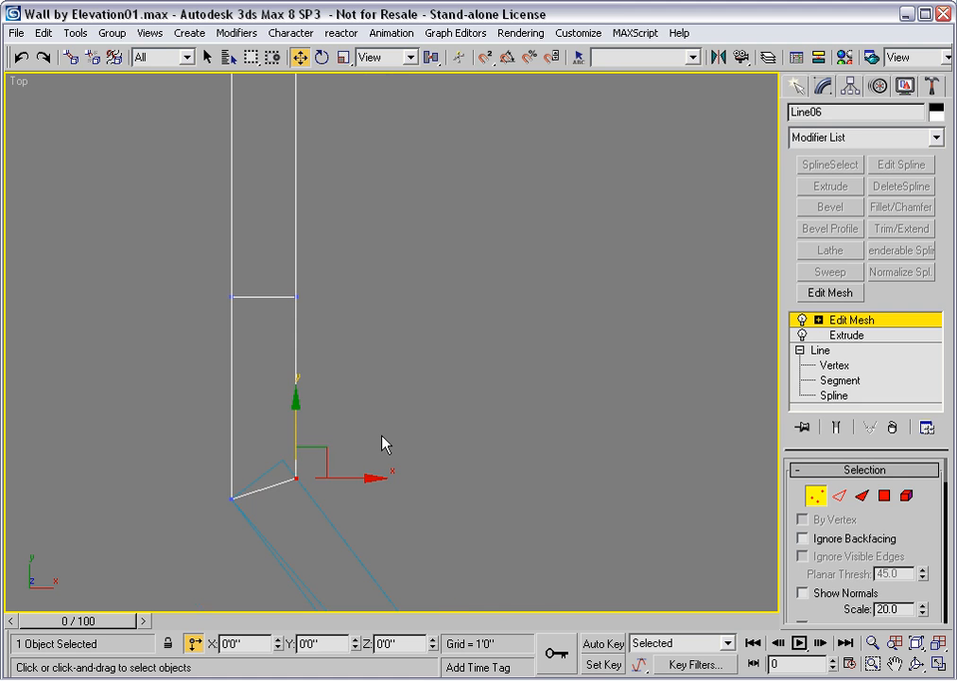
scroll(382, 436, "up", 1)
scroll(382, 433, "down", 2)
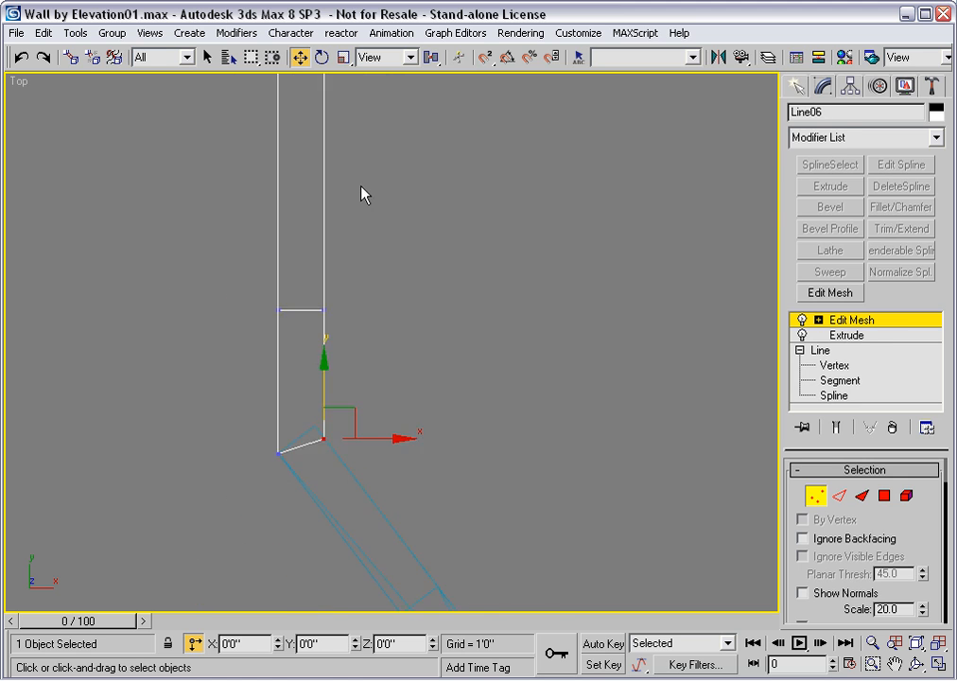
Step: Move the vertical wall's upper inner corner vertices down along Y to meet the upper diagonal wall's inner edge, then finish vertex editing
scroll(360, 184, "down", 1)
middle_click_drag(366, 117, 361, 513)
middle_click_drag(348, 189, 354, 303)
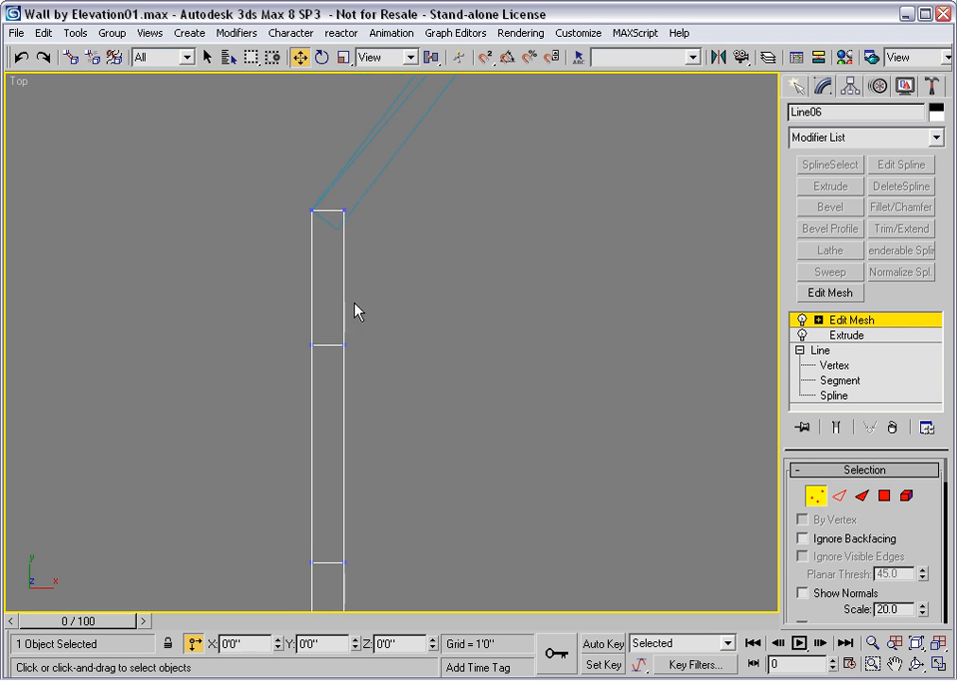
left_click(344, 210)
left_click_drag(342, 166, 343, 179)
scroll(342, 178, "up", 3)
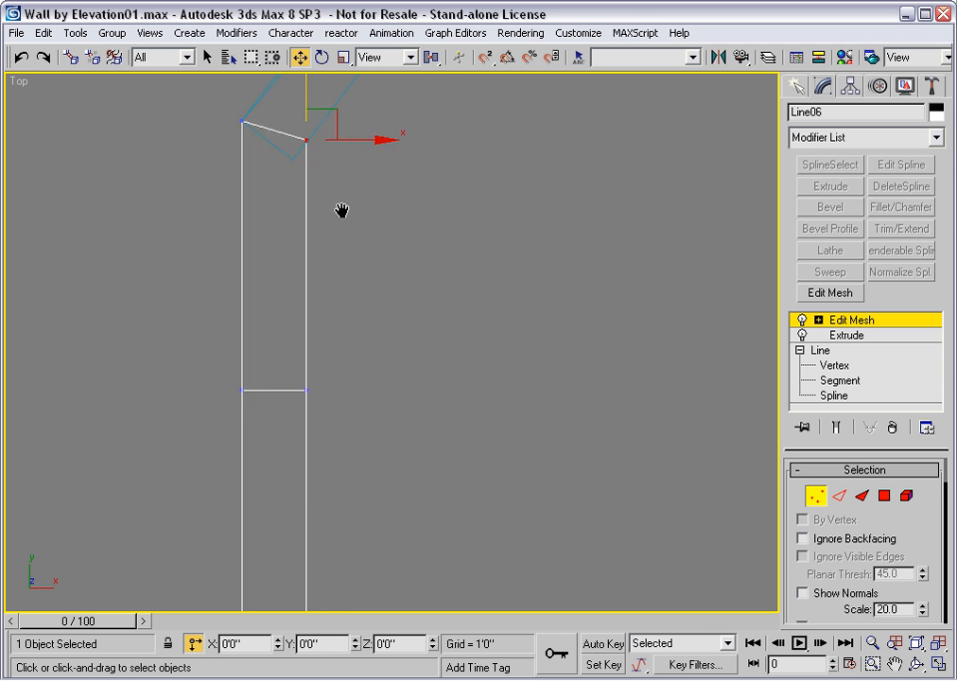
left_click_drag(316, 150, 317, 155)
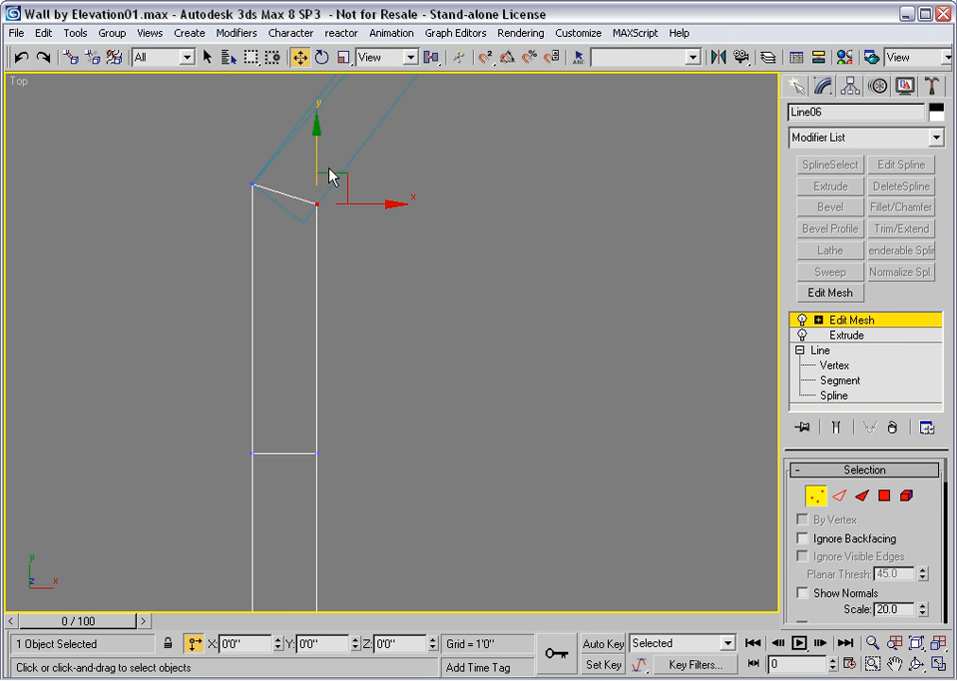
left_click(854, 321)
Step: Snap the lower diagonal wall's upper inner corner vertices to the vertical wall's mitered lower inner corner, then finish vertex editing
middle_click_drag(515, 385, 450, 190)
scroll(447, 182, "down", 2)
middle_click_drag(392, 471, 402, 195)
middle_click_drag(353, 468, 376, 182)
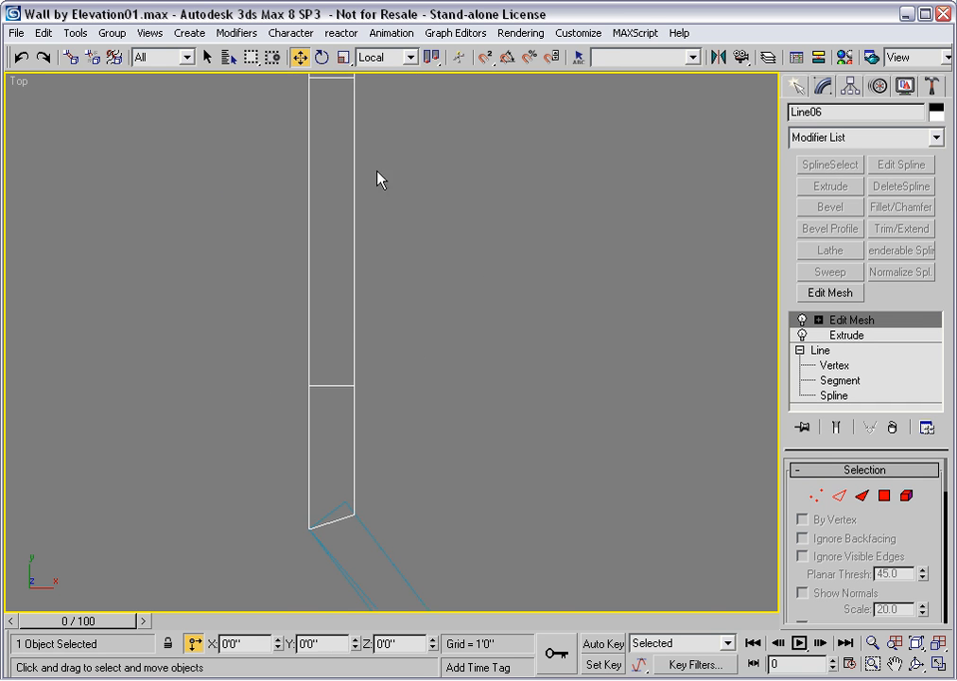
left_click(378, 546)
left_click(814, 495)
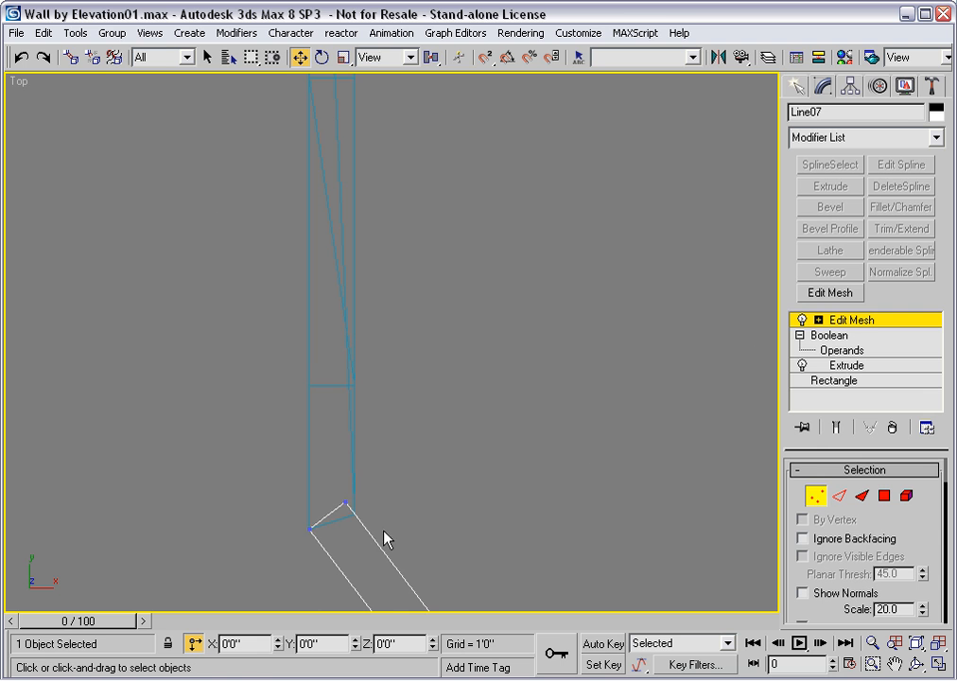
left_click_drag(325, 485, 354, 514)
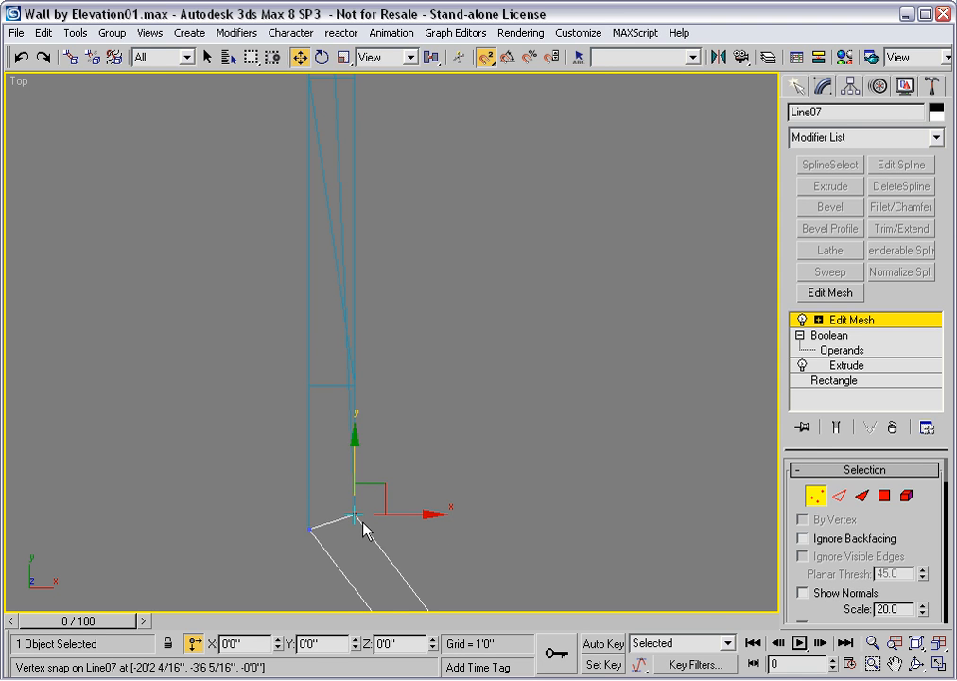
left_click(846, 320)
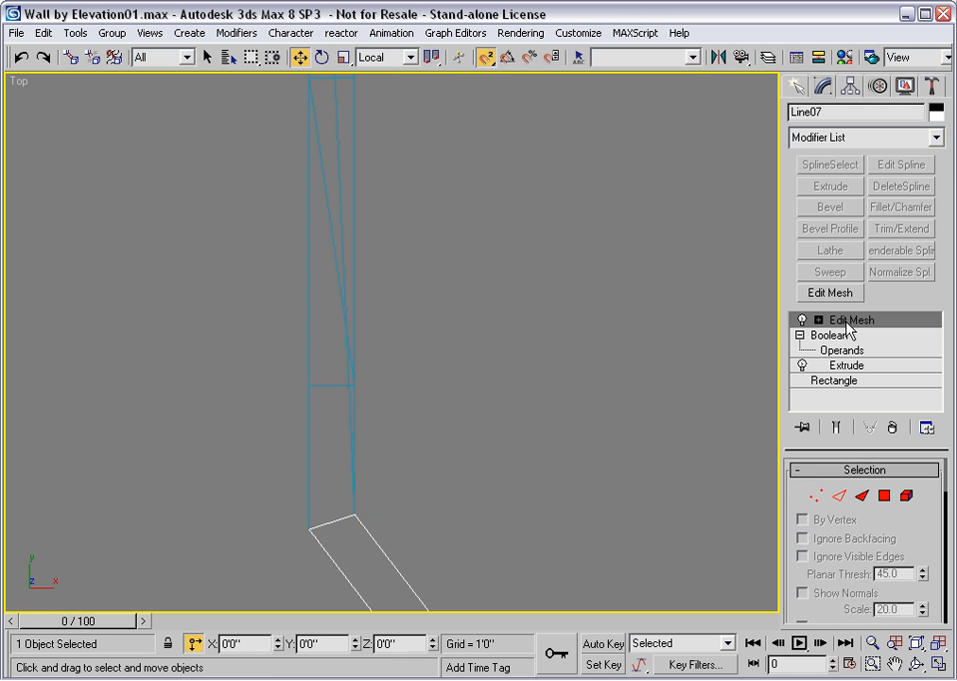
Step: Apply Edit Mesh to the upper diagonal wall and snap its lower inner corner vertices to the vertical wall's mitered upper inner corner
middle_click_drag(391, 175, 377, 461)
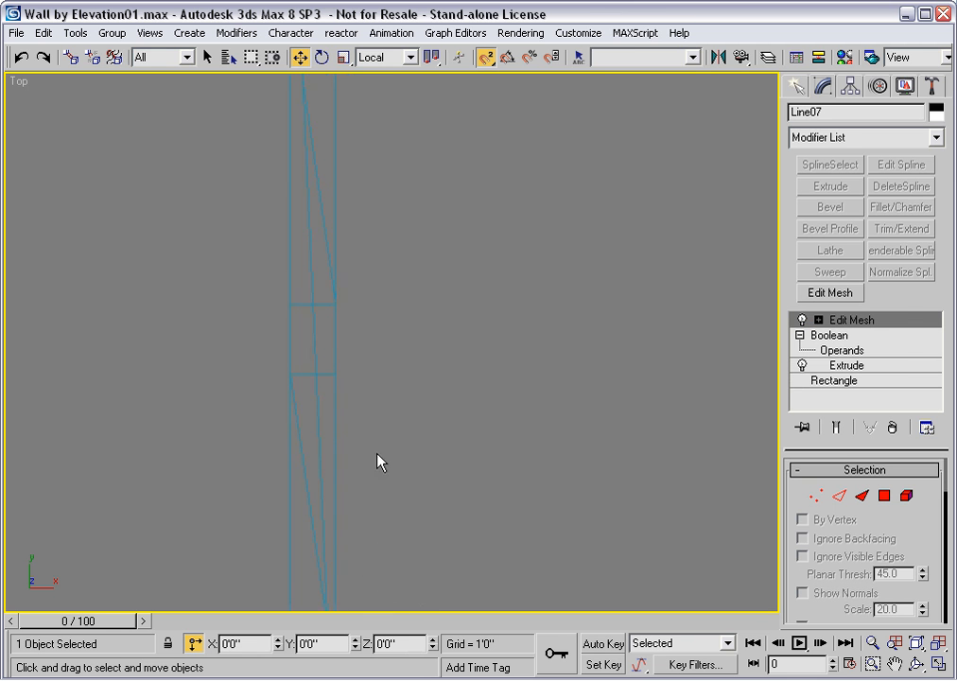
middle_click_drag(343, 208, 289, 468)
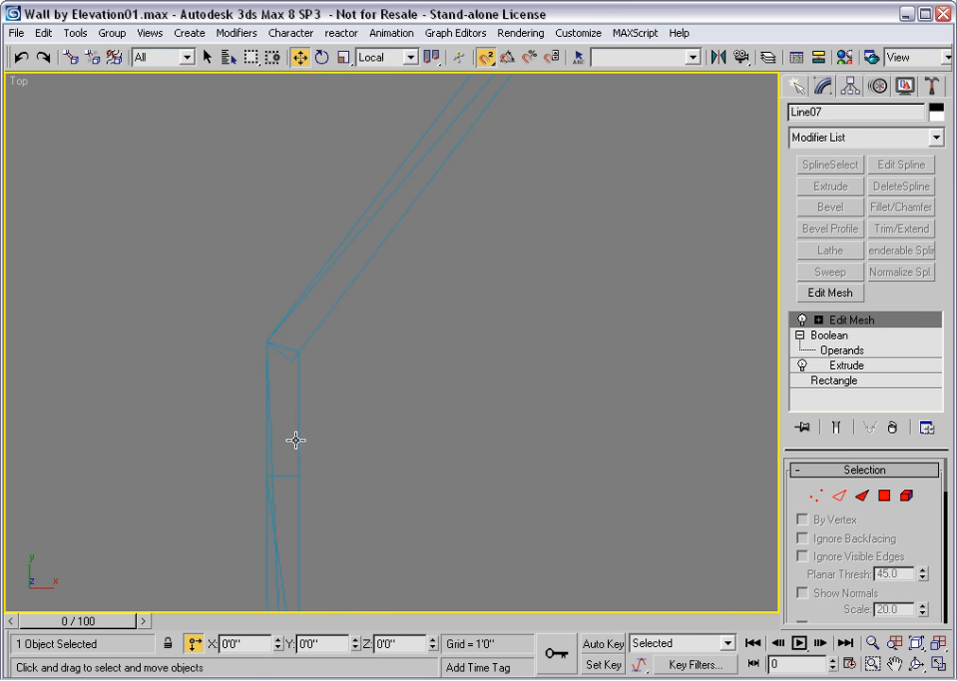
left_click(294, 313)
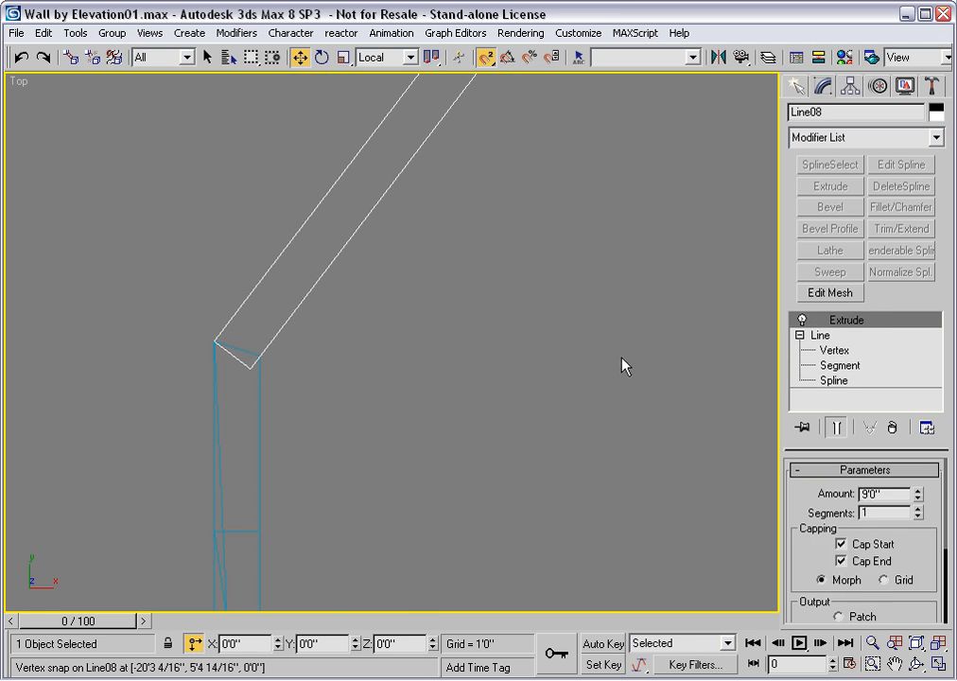
left_click(831, 293)
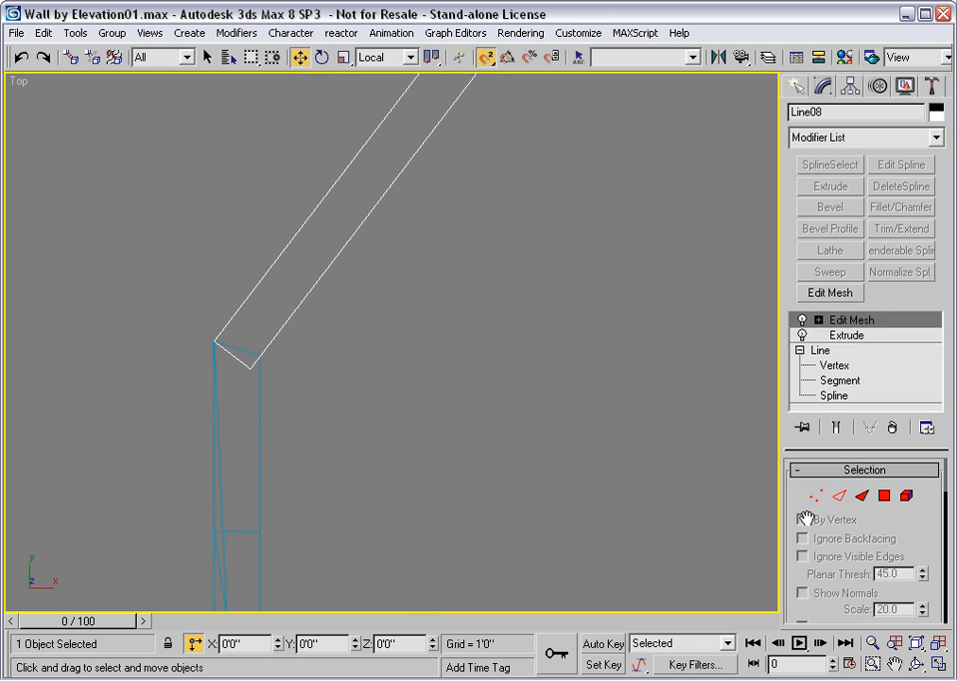
left_click(815, 494)
left_click_drag(177, 324, 259, 355)
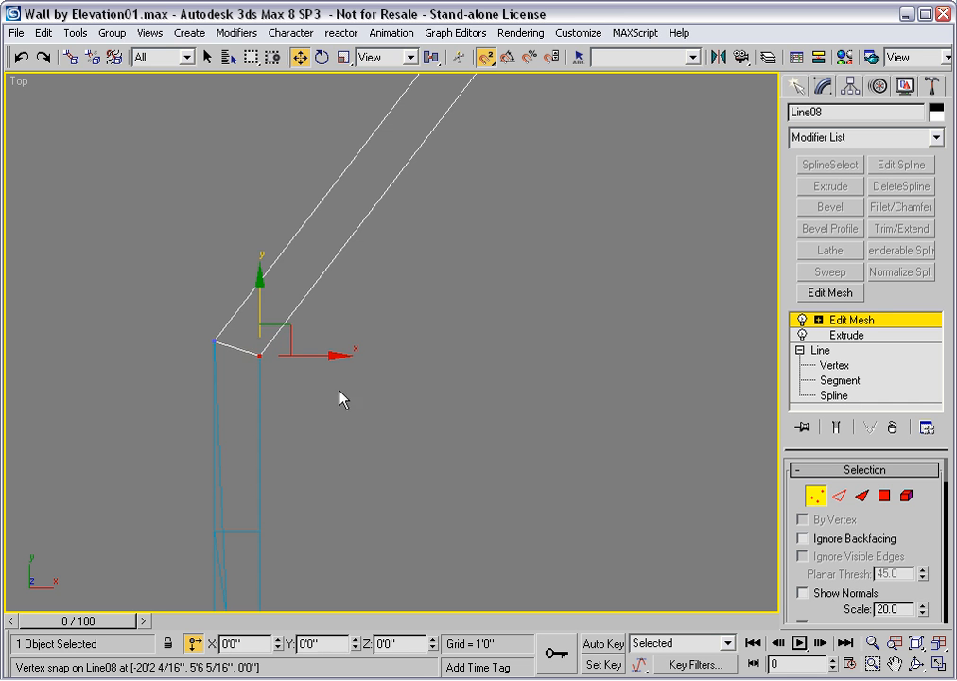
Step: Finish vertex editing on the upper diagonal wall and apply Edit Mesh to the long upper horizontal wall
middle_click_drag(451, 180, 255, 445)
middle_click_drag(439, 210, 239, 468)
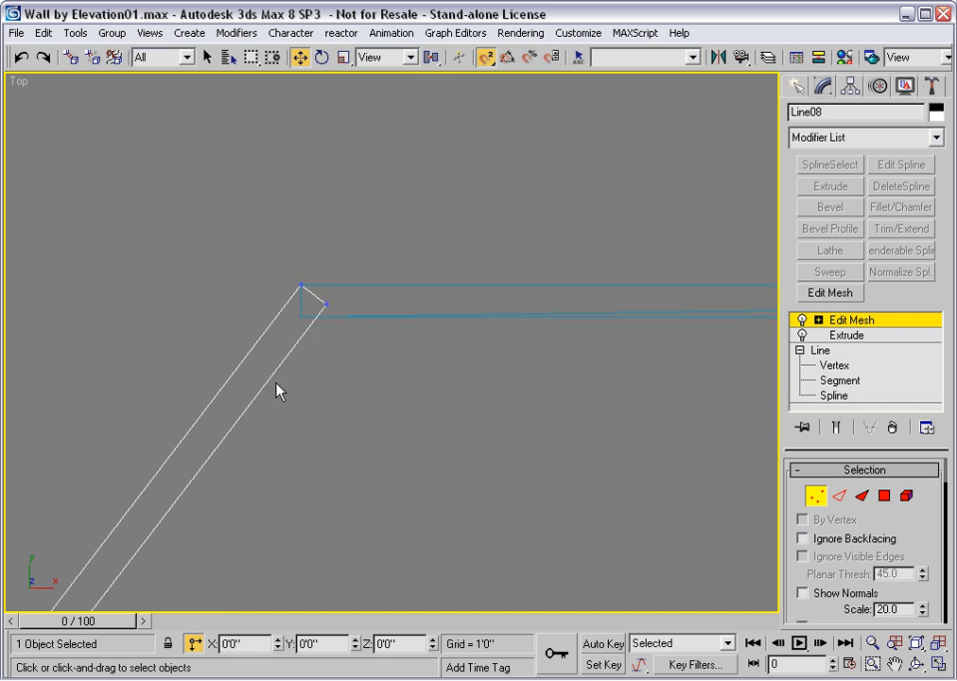
middle_click_drag(347, 350, 311, 323)
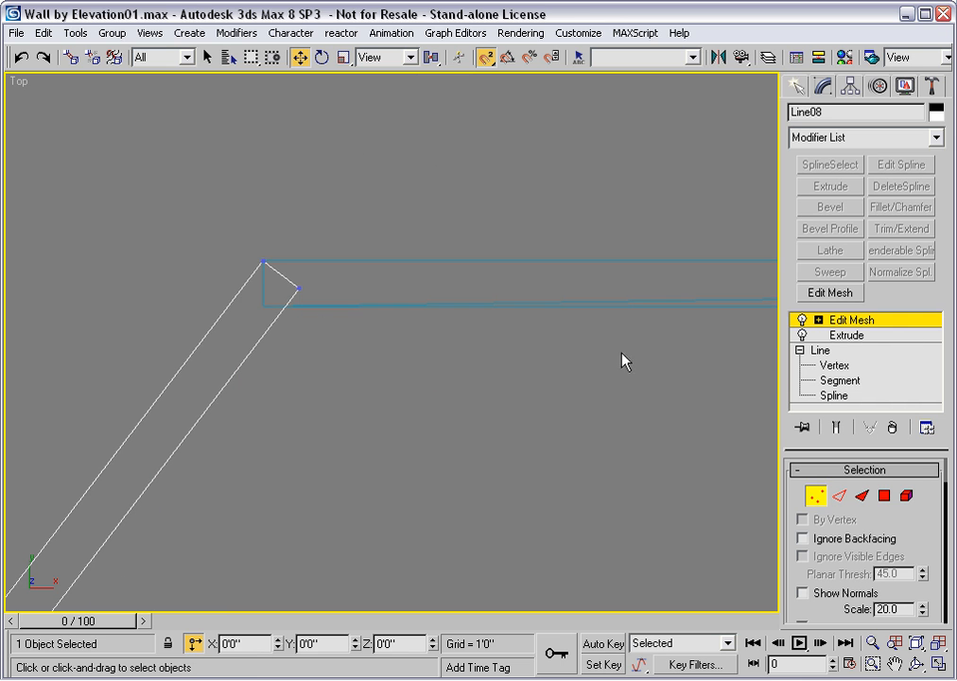
left_click(879, 323)
left_click(368, 306)
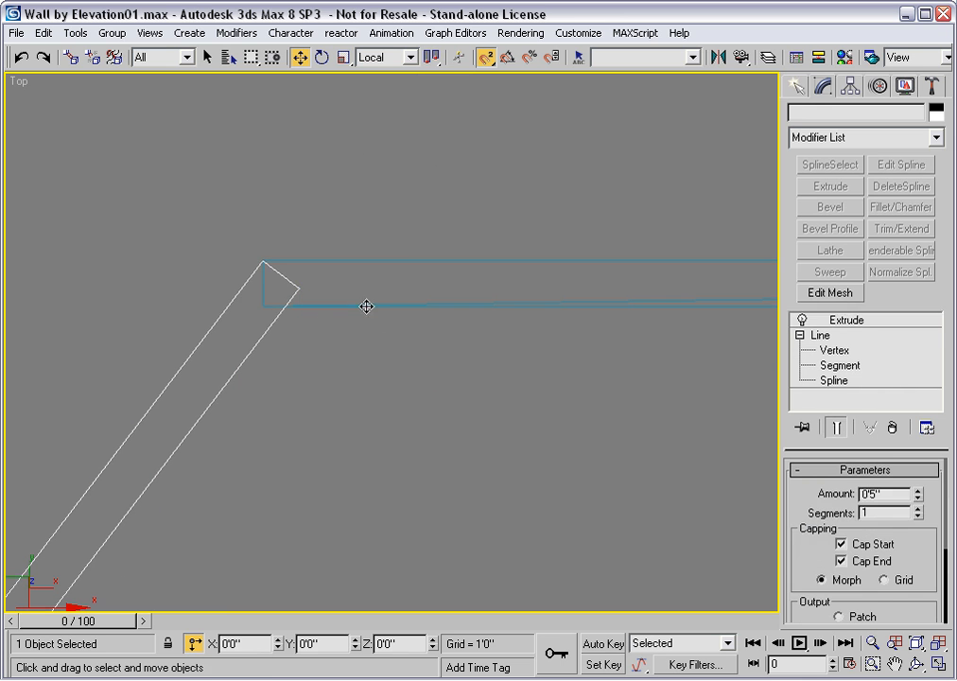
left_click(814, 292)
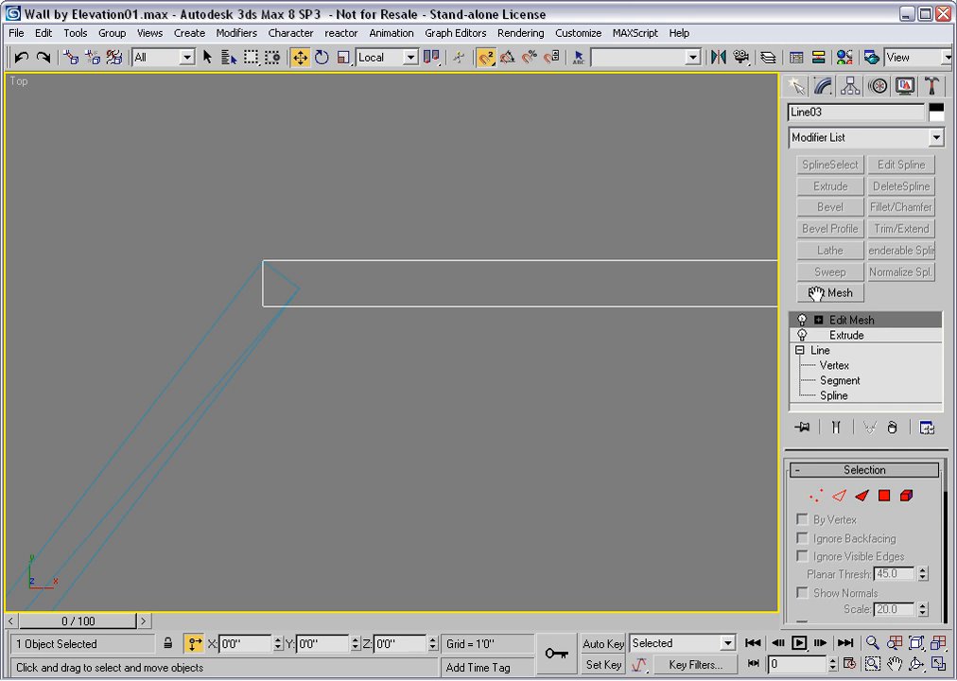
Step: With snapping off, move the upper horizontal wall's left inner corner vertices along X to the diagonal wall's inner edge, then finish vertex editing
left_click(815, 495)
left_click_drag(193, 283, 279, 337)
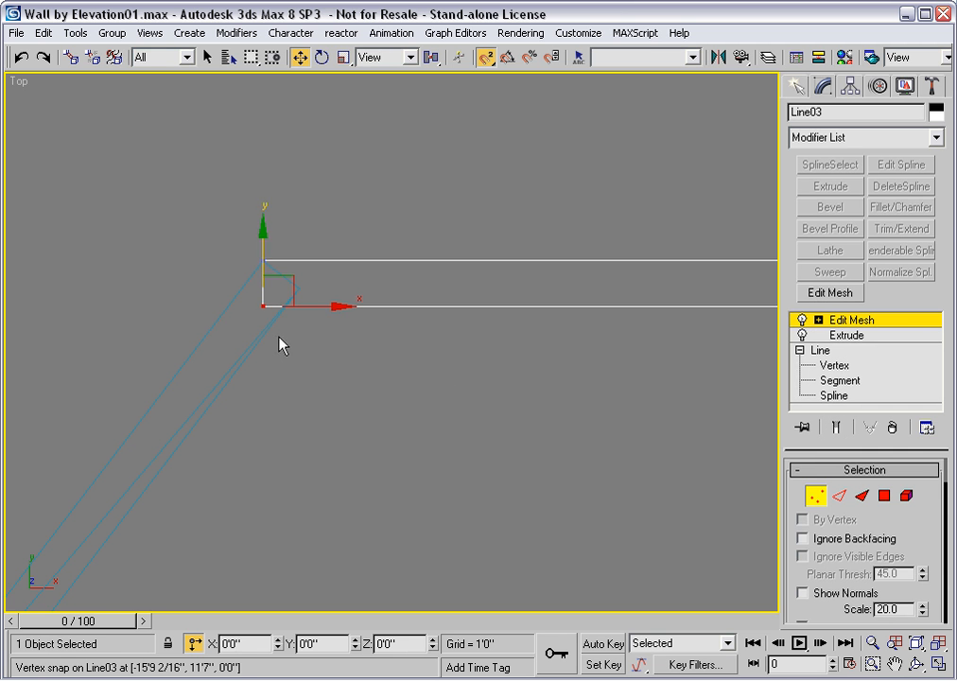
key("s")
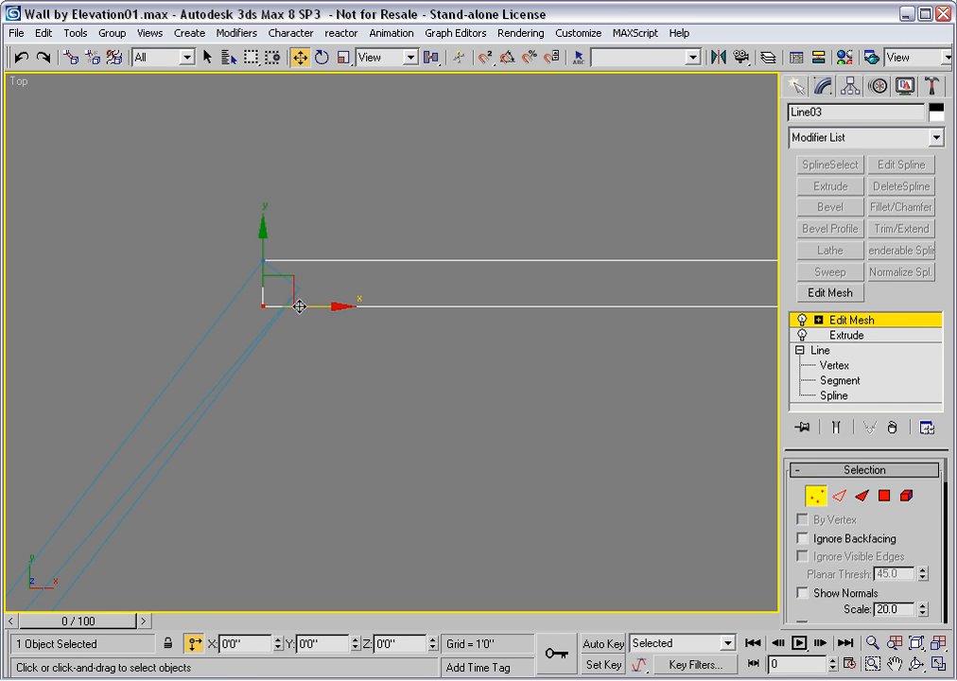
left_click_drag(298, 305, 323, 306)
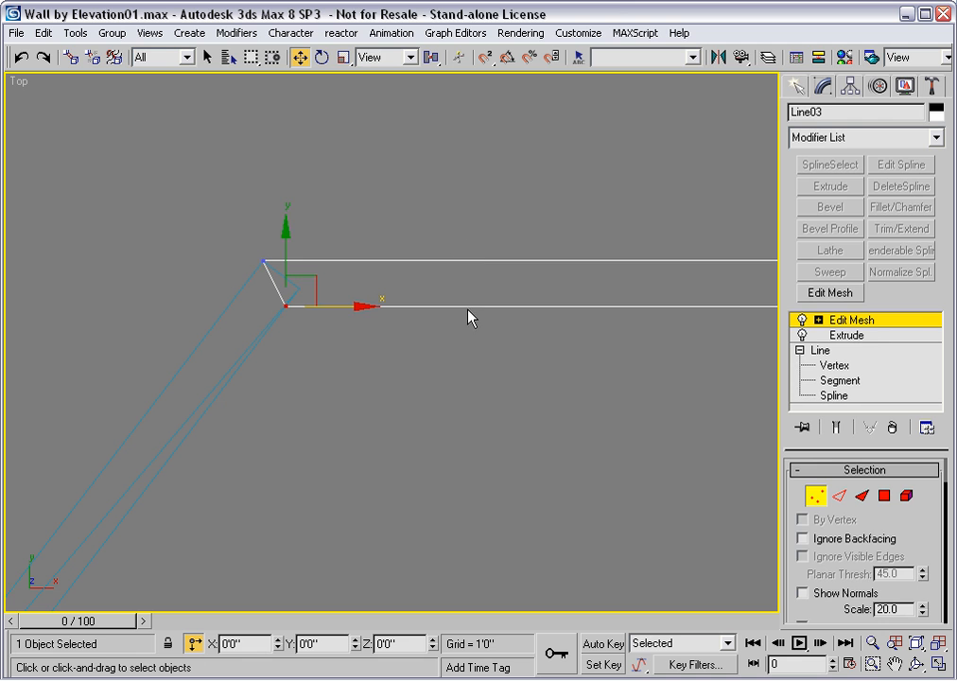
left_click(692, 320)
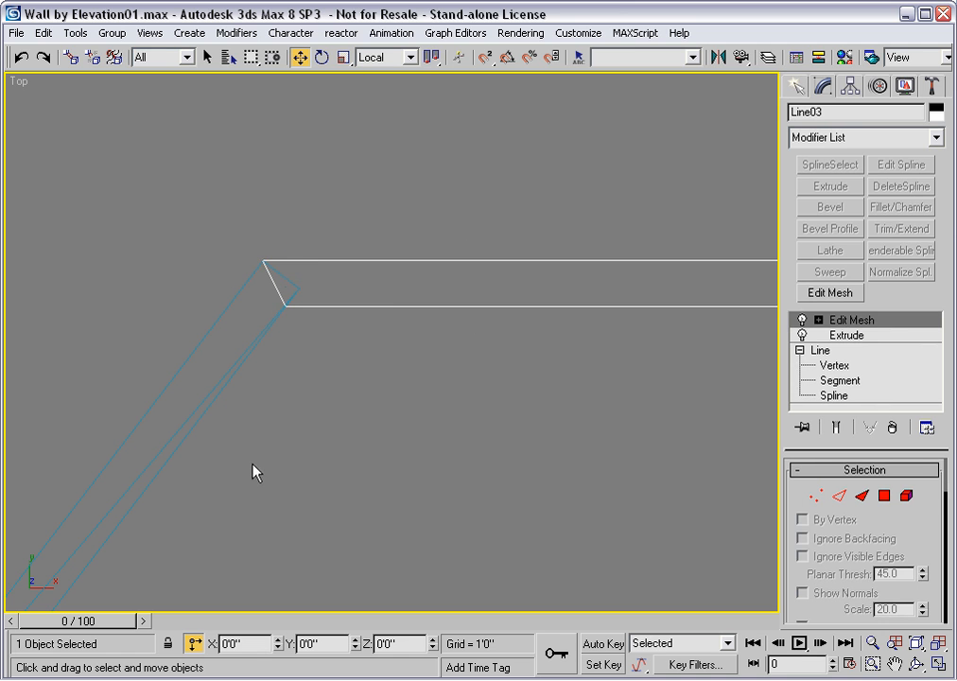
Step: Snap the upper diagonal wall's upper inner corner vertices to the horizontal wall's mitered left inner corner, then finish vertex editing
left_click(208, 406)
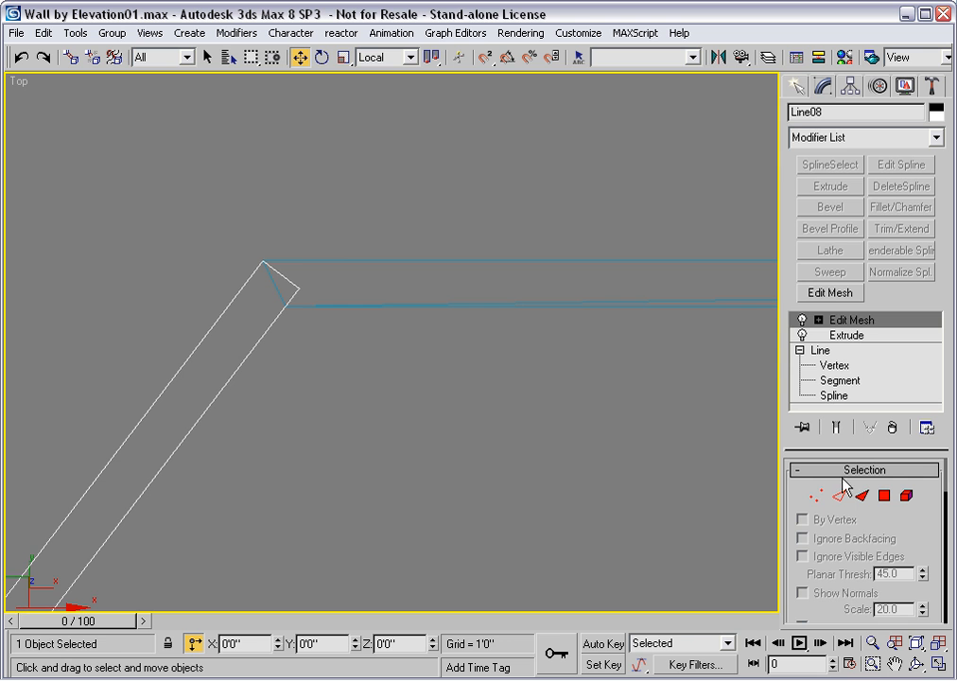
left_click(815, 496)
left_click(298, 287)
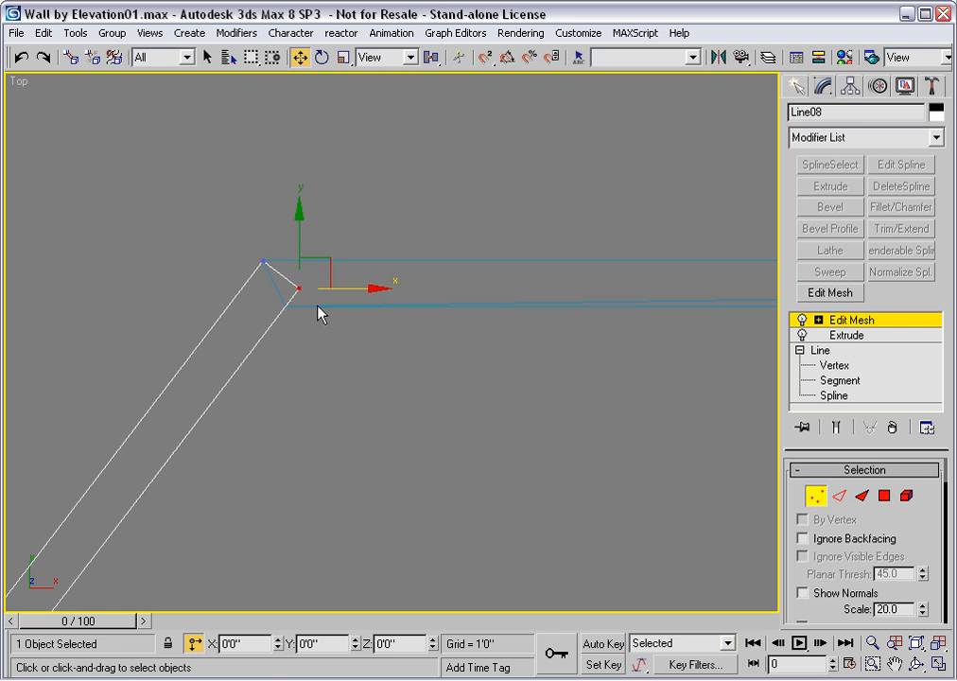
key("s")
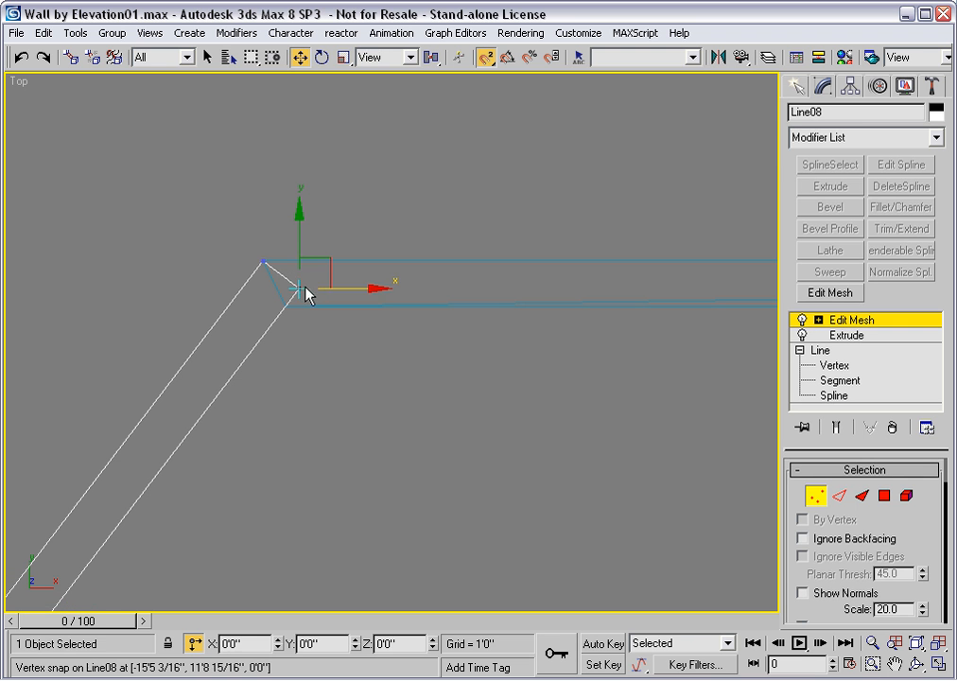
left_click_drag(296, 290, 285, 306)
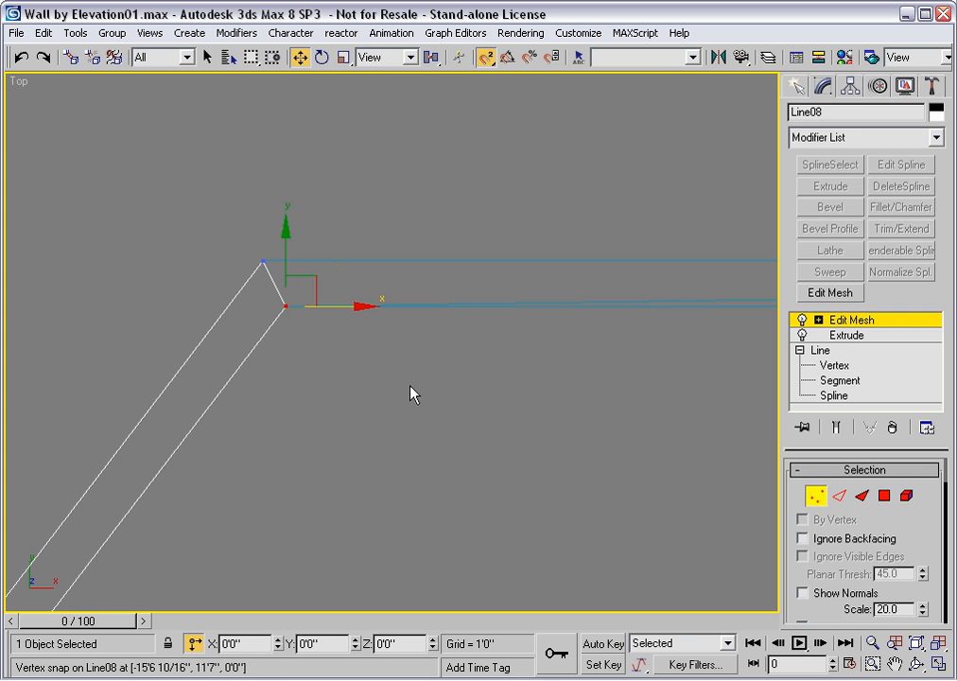
left_click(828, 321)
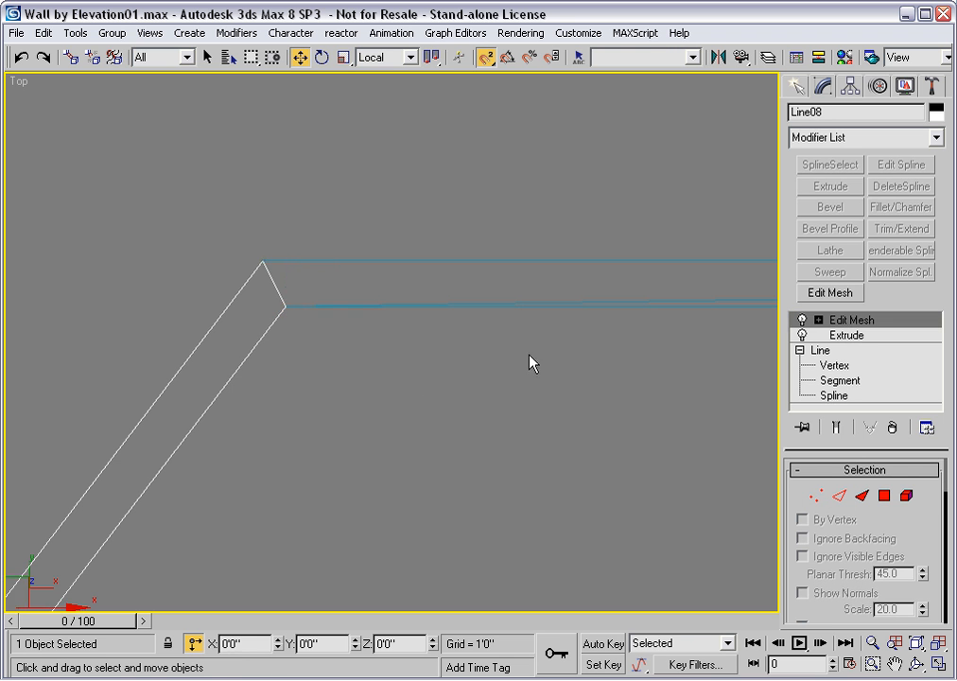
Step: With snapping off, offset the upper horizontal wall's right inner corner vertices by -5 in X, then finish vertex editing
middle_click_drag(529, 359, 508, 371)
key("z")
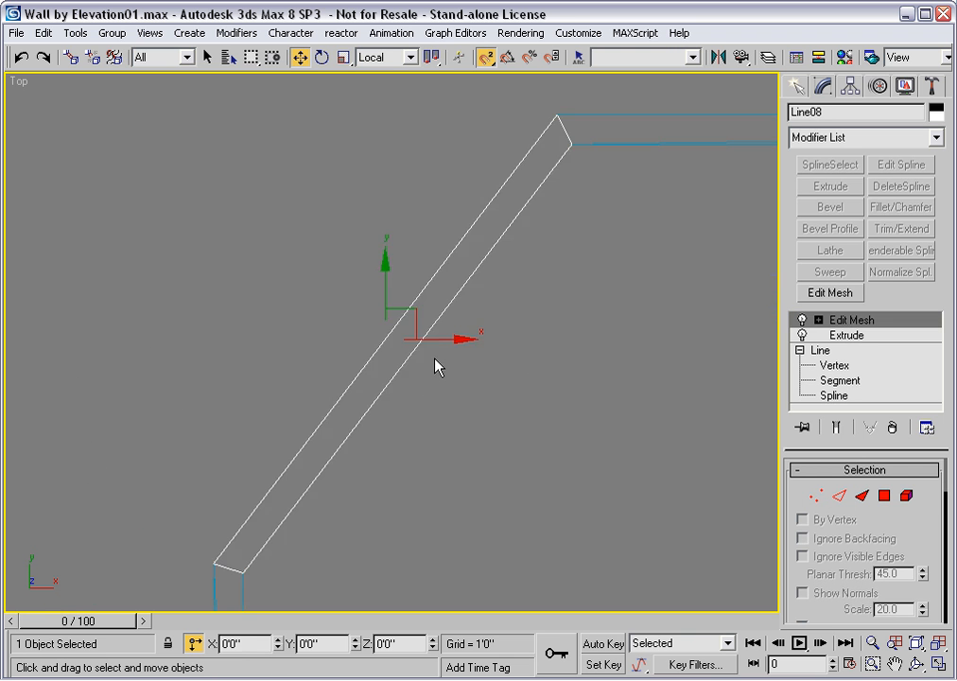
left_click(551, 330)
key("z")
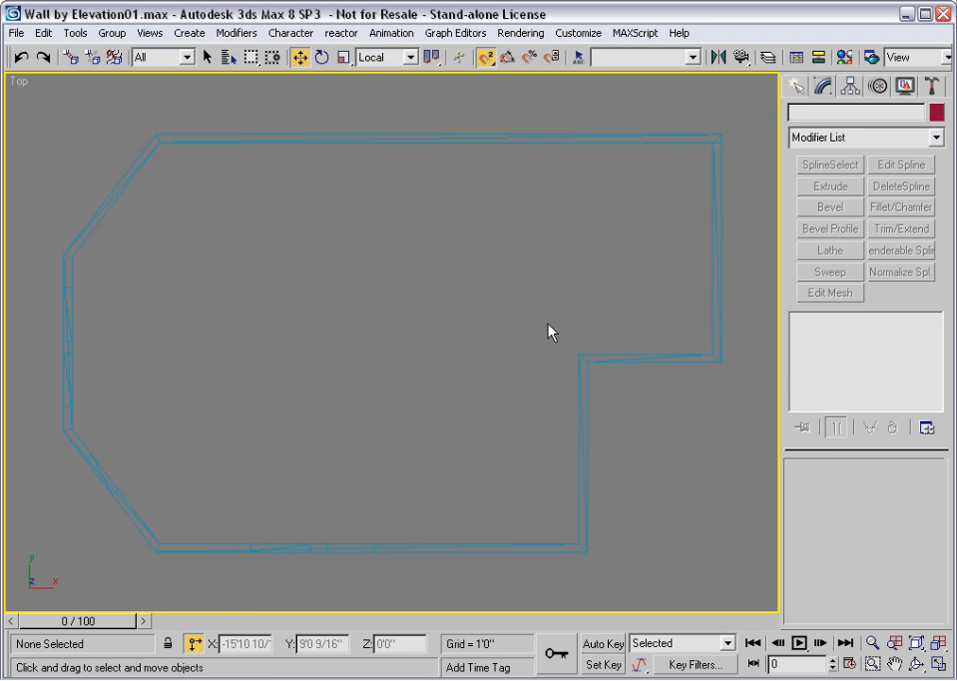
left_click(644, 142)
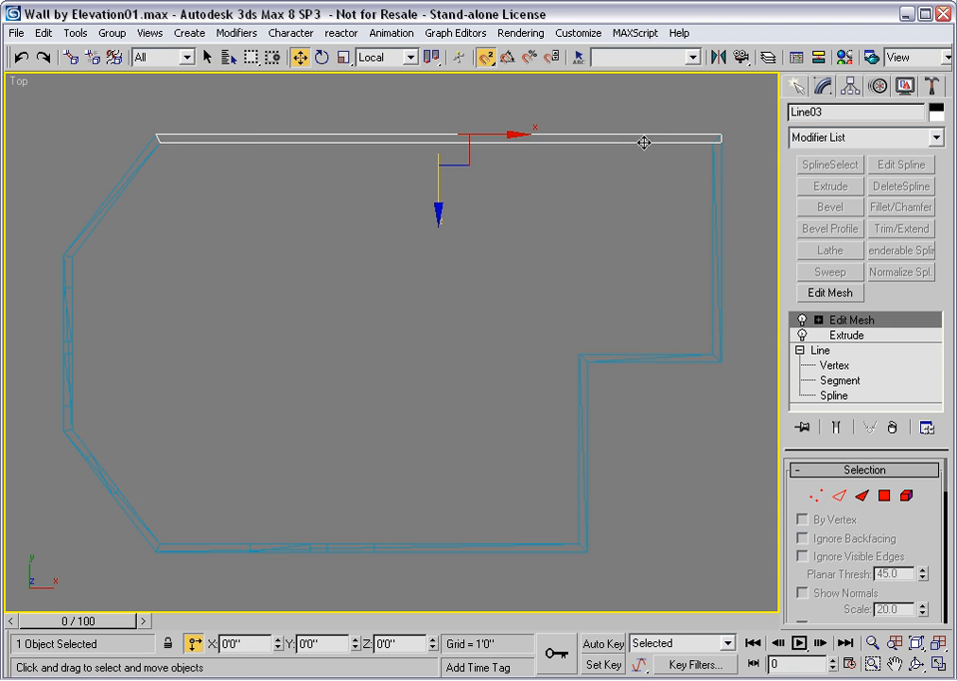
left_click(815, 494)
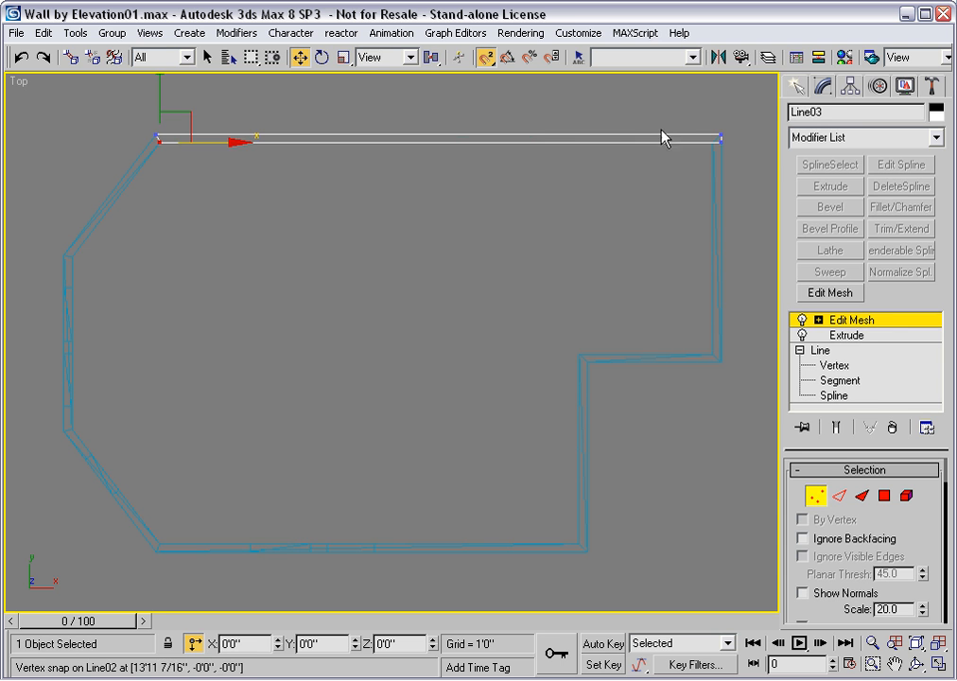
left_click(484, 56)
left_click_drag(746, 176, 690, 138)
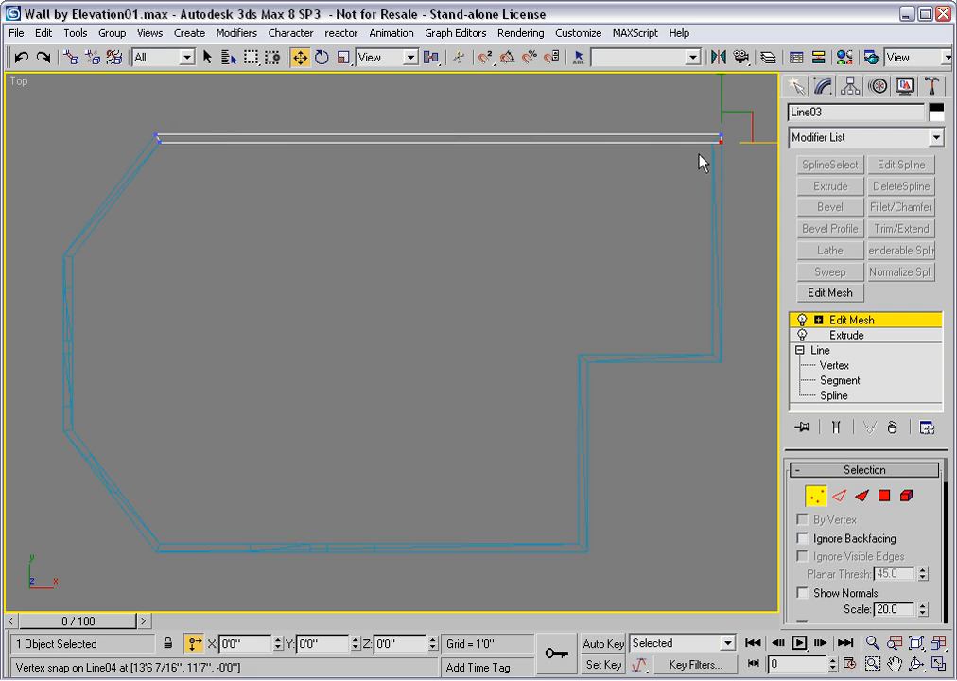
double_click(254, 643)
type("-5")
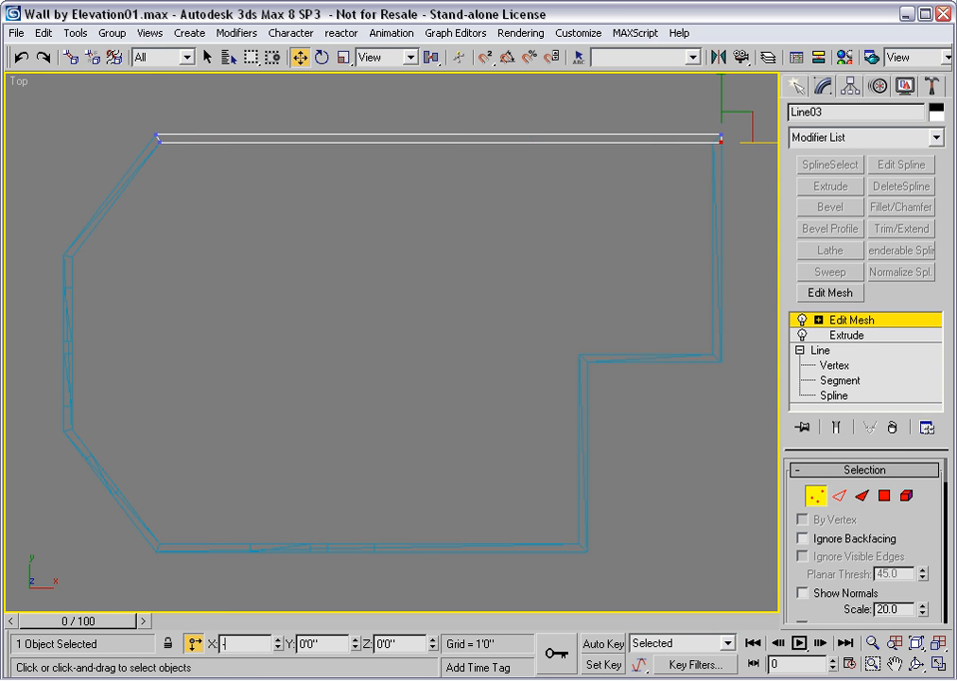
key("Return")
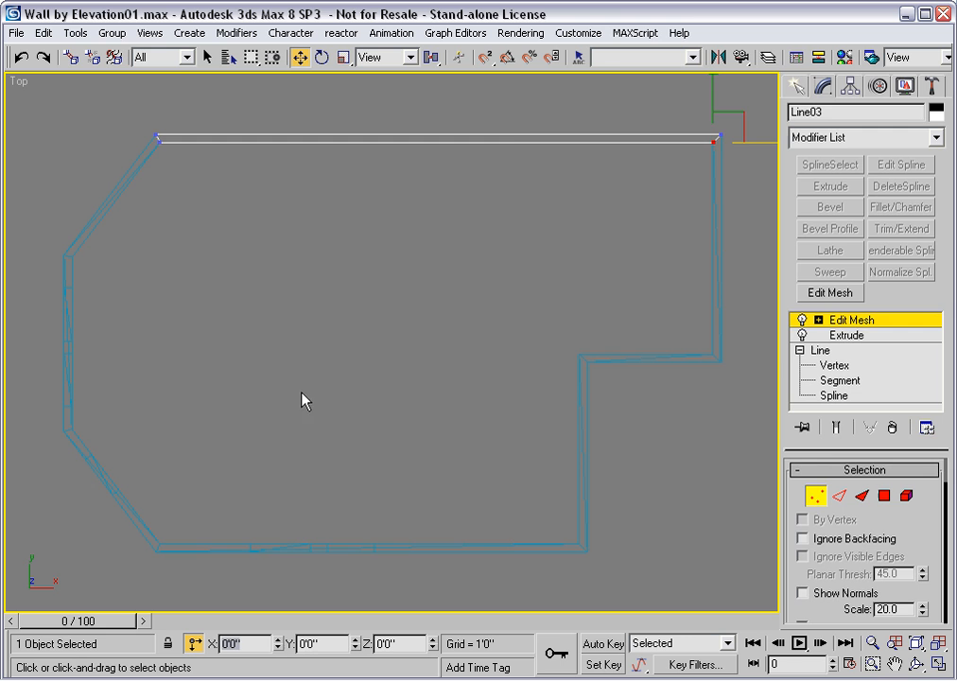
left_click(840, 321)
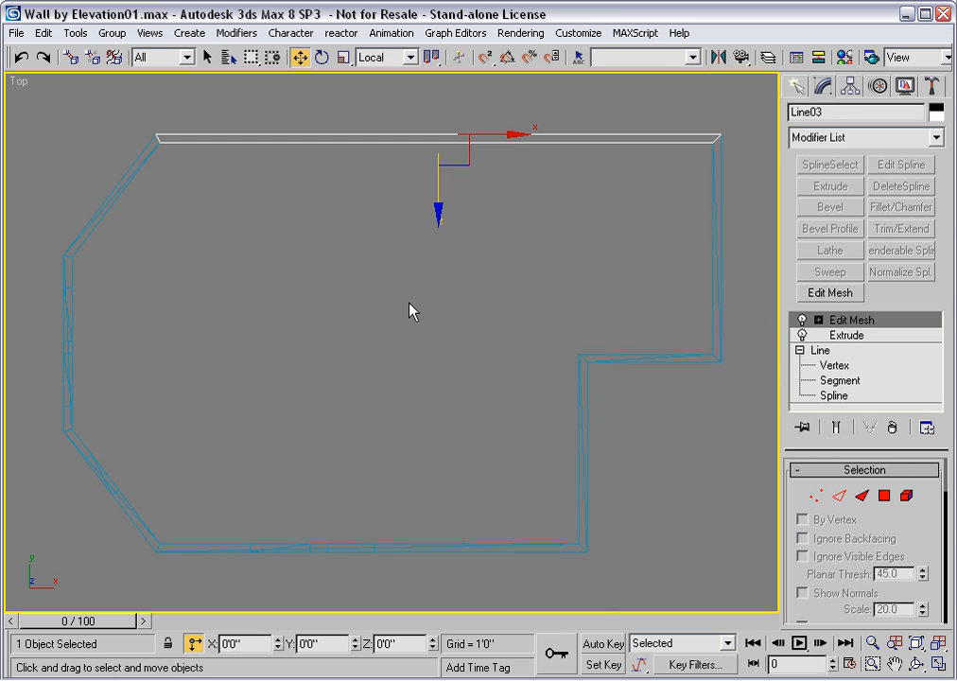
Step: Deselect everything and inspect the whole set of mitered house walls in the Perspective view
left_click(381, 329)
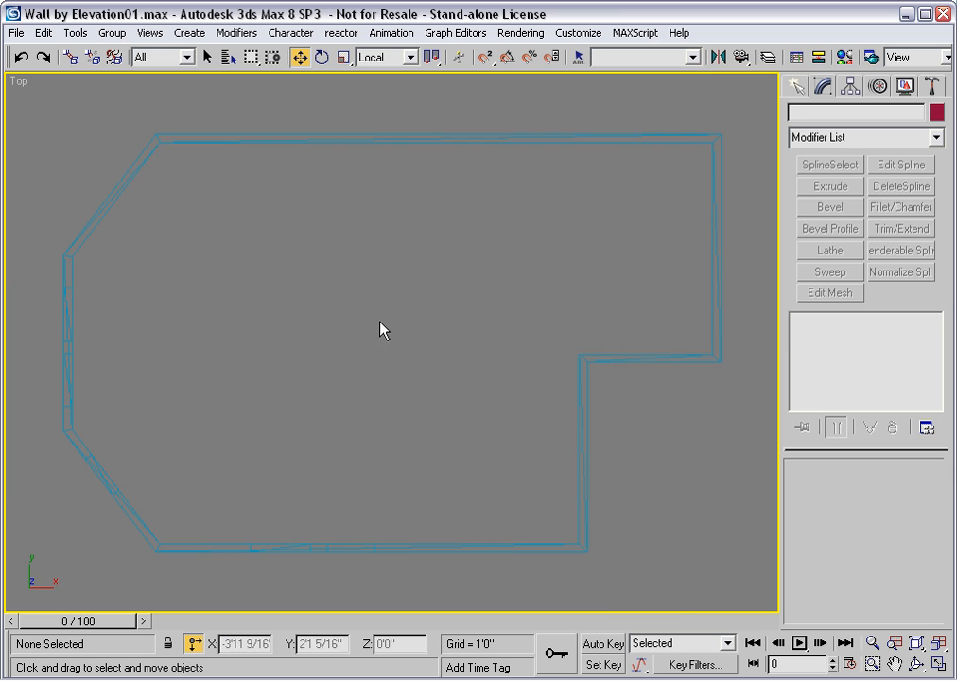
key("p")
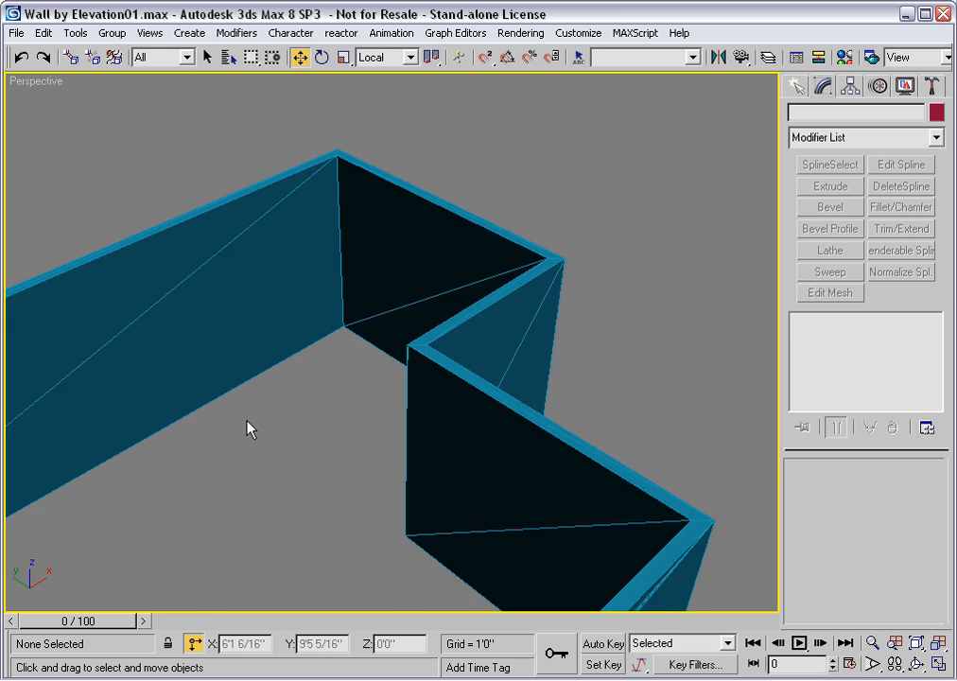
middle_click_drag(246, 423, 312, 364)
scroll(299, 381, "down", 3)
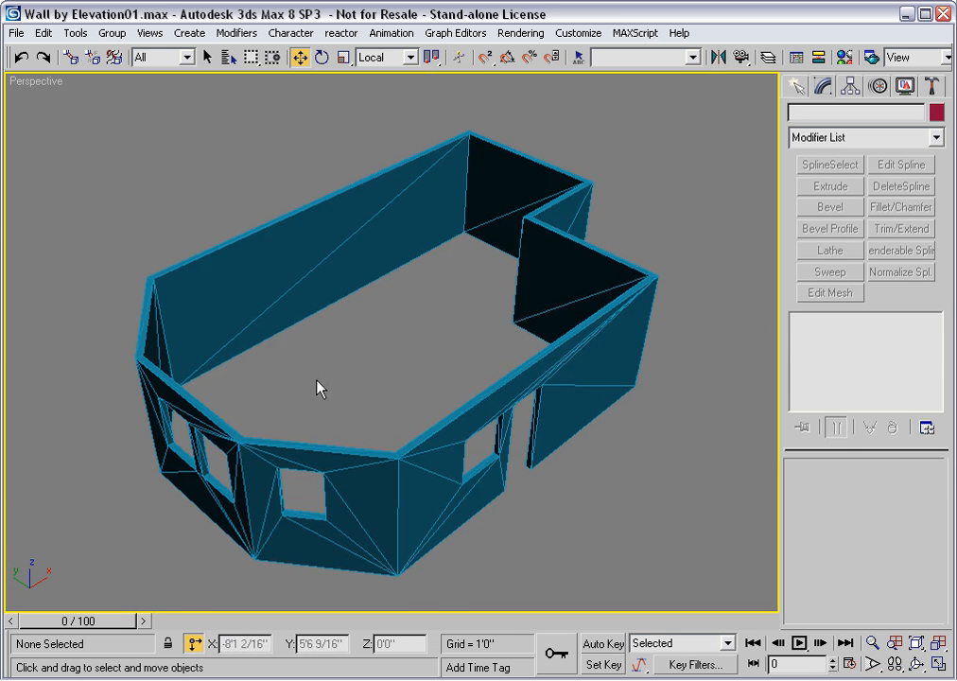